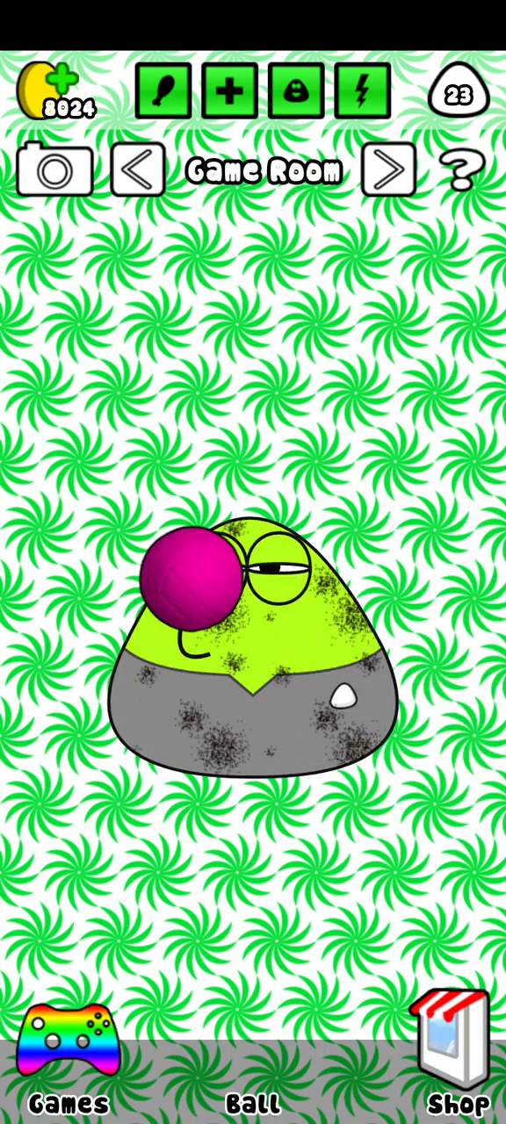
- Return to the Game Room and bring up the minigames list
left_click(388, 170)
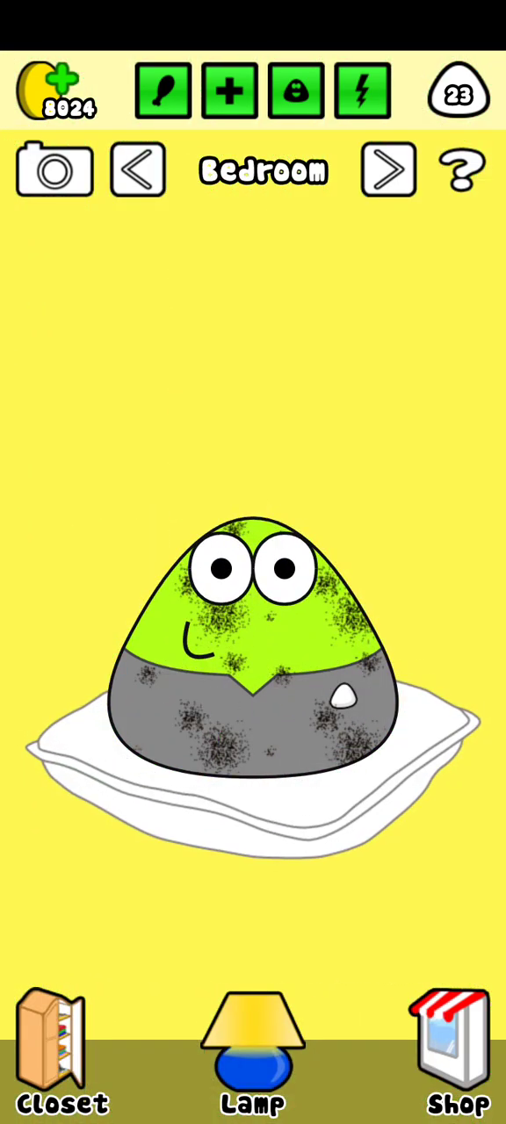
left_click(388, 169)
left_click(388, 169)
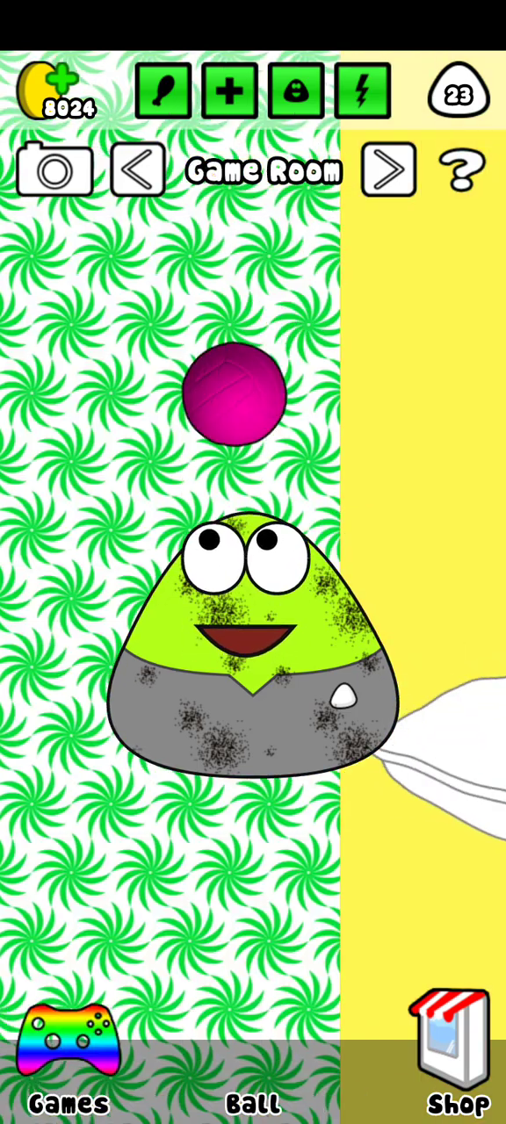
left_click(68, 1053)
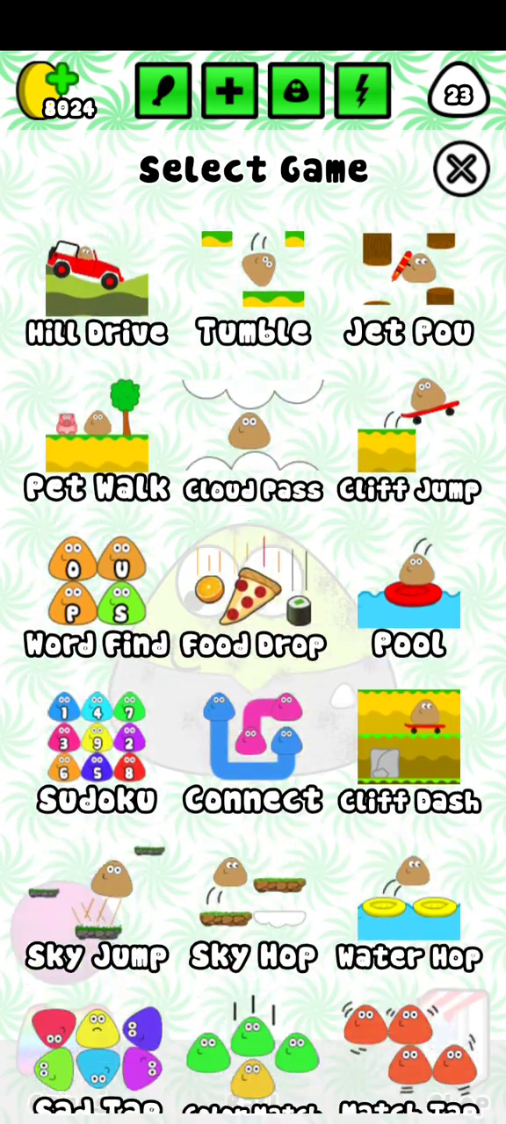
scroll(253, 615, "down", 10)
- Check the Star Popper details, then choose Pou Popper instead
left_click(409, 597)
left_click(51, 171)
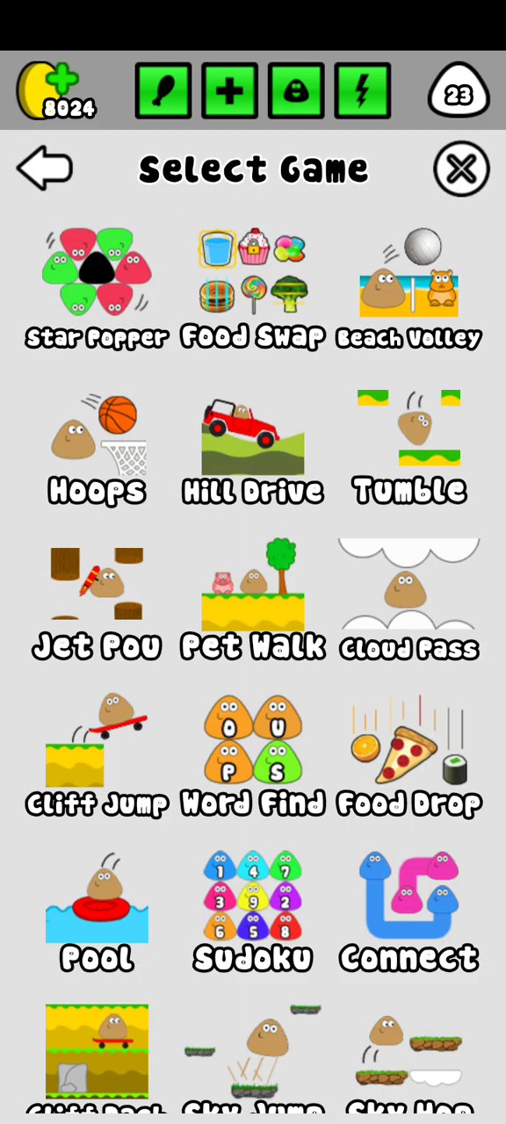
scroll(253, 615, "down", 3)
scroll(252, 615, "down", 2)
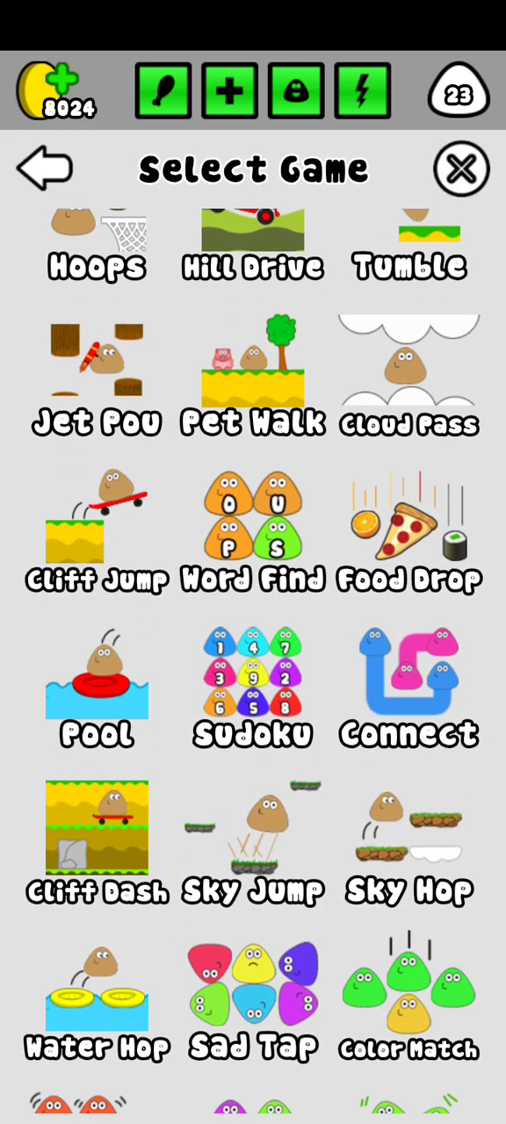
scroll(252, 615, "down", 2)
scroll(253, 615, "down", 2)
scroll(253, 614, "down", 1)
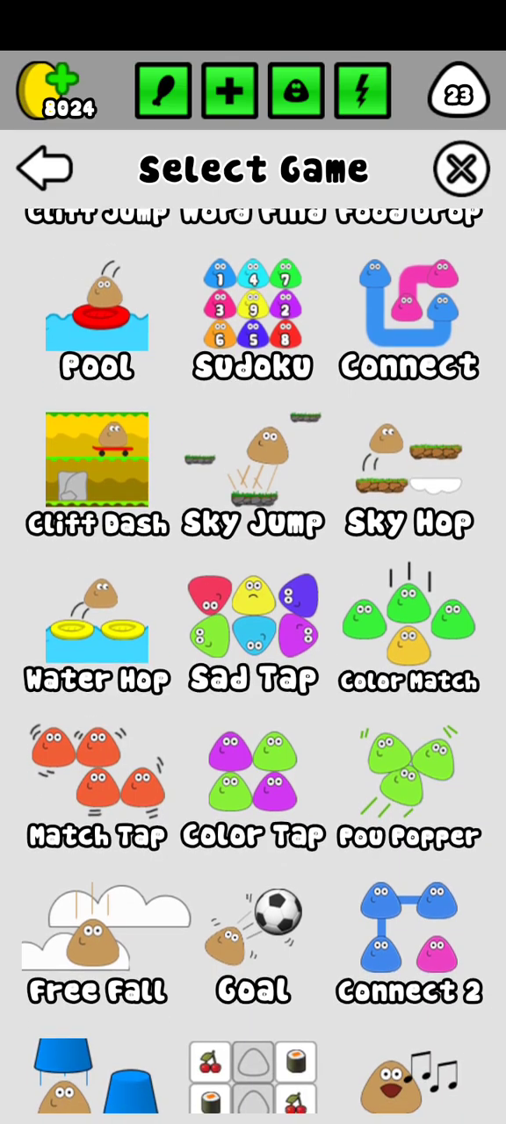
left_click(409, 799)
- Start Pou Popper and clear Round 1 with pink and green shots
left_click(253, 811)
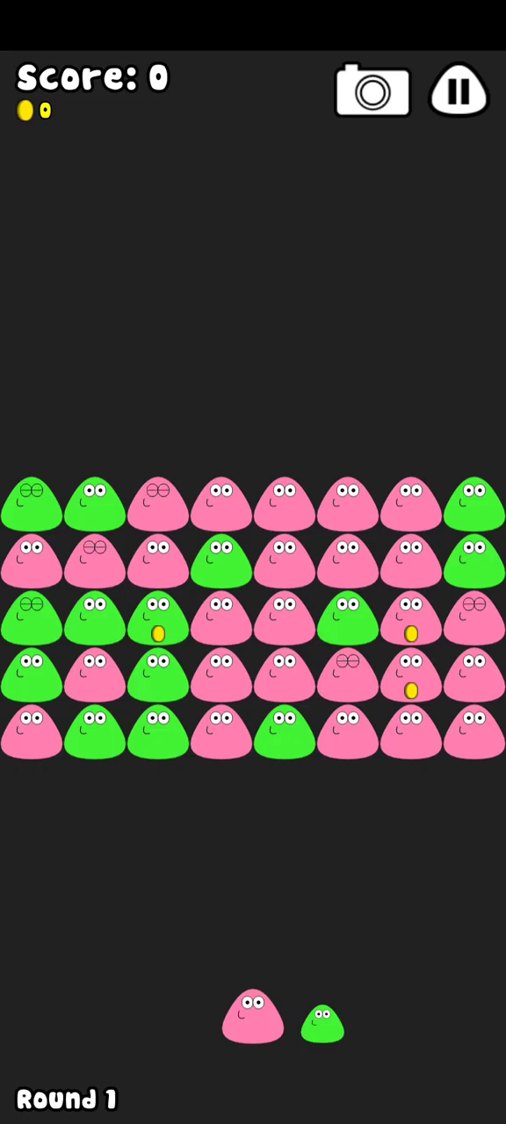
left_click_drag(253, 1014, 176, 456)
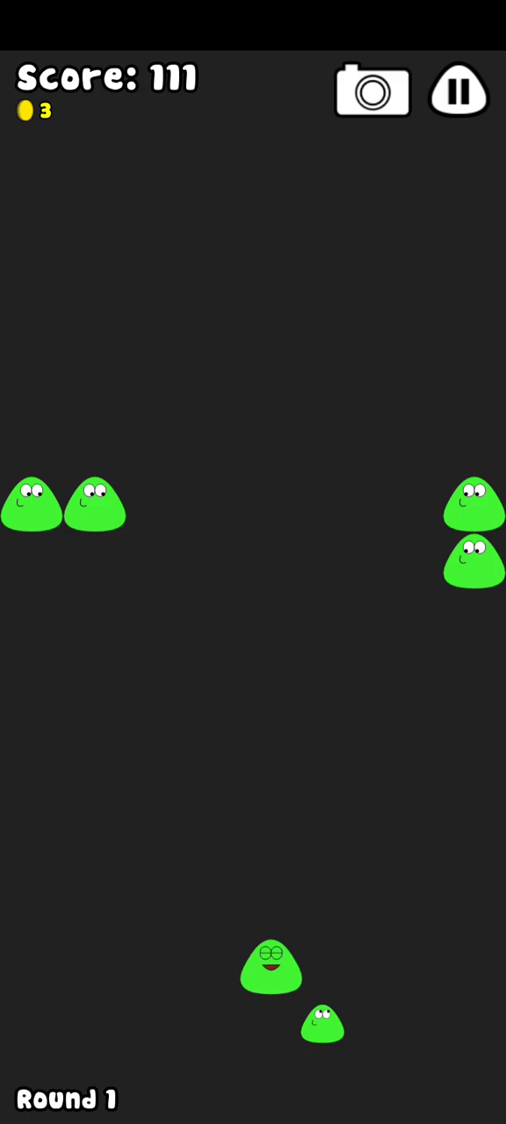
left_click(264, 615)
- Clear Round 2 with pink shots and wall-banked yellow shots
left_click_drag(252, 1014, 53, 791)
left_click(70, 843)
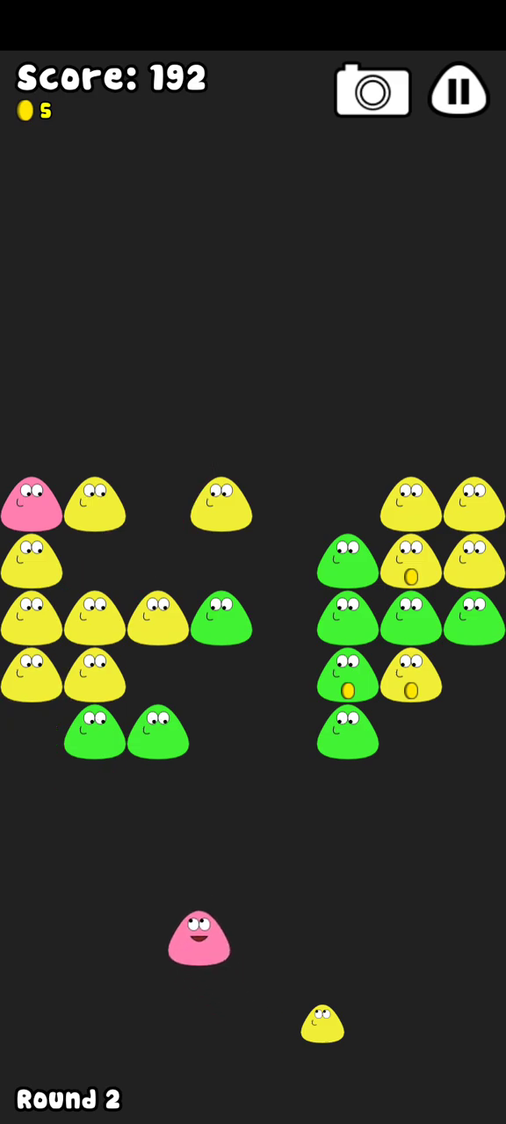
mouse_move(252, 1014)
left_mouse_down()
mouse_move(456, 869)
mouse_move(439, 817)
mouse_move(422, 887)
left_mouse_up()
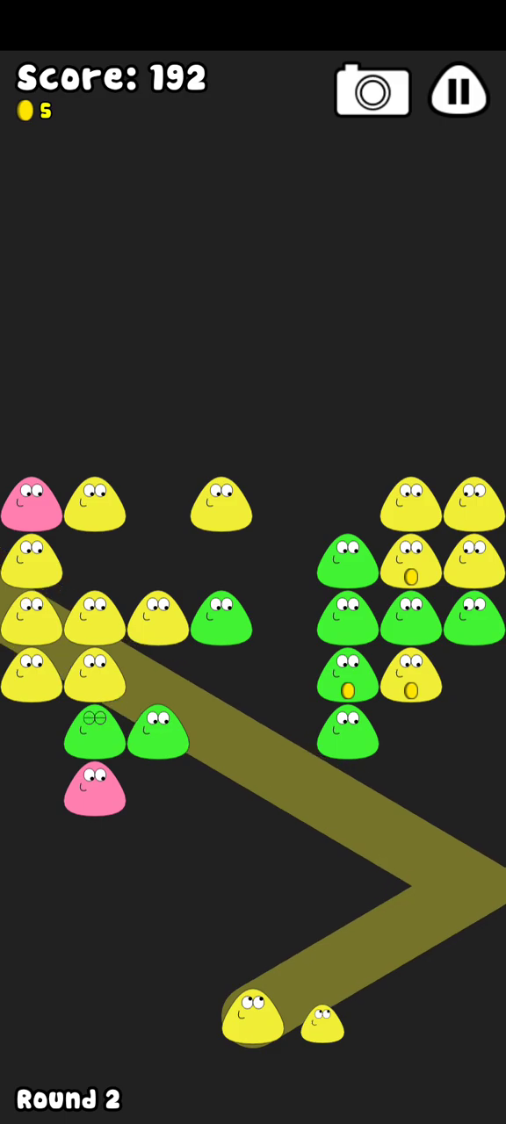
left_click_drag(422, 887, 422, 887)
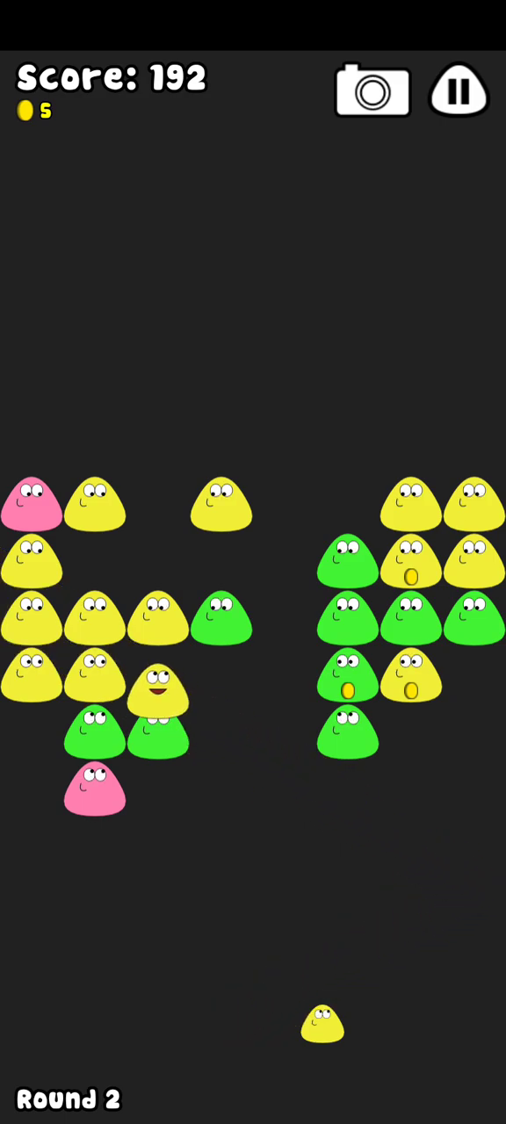
left_click_drag(132, 878, 123, 887)
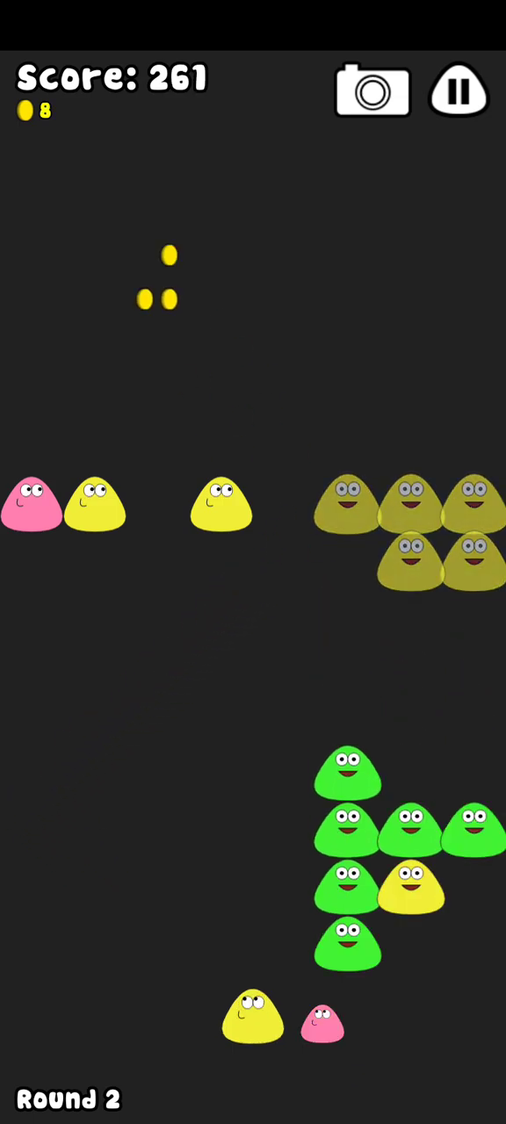
left_click_drag(97, 509, 105, 492)
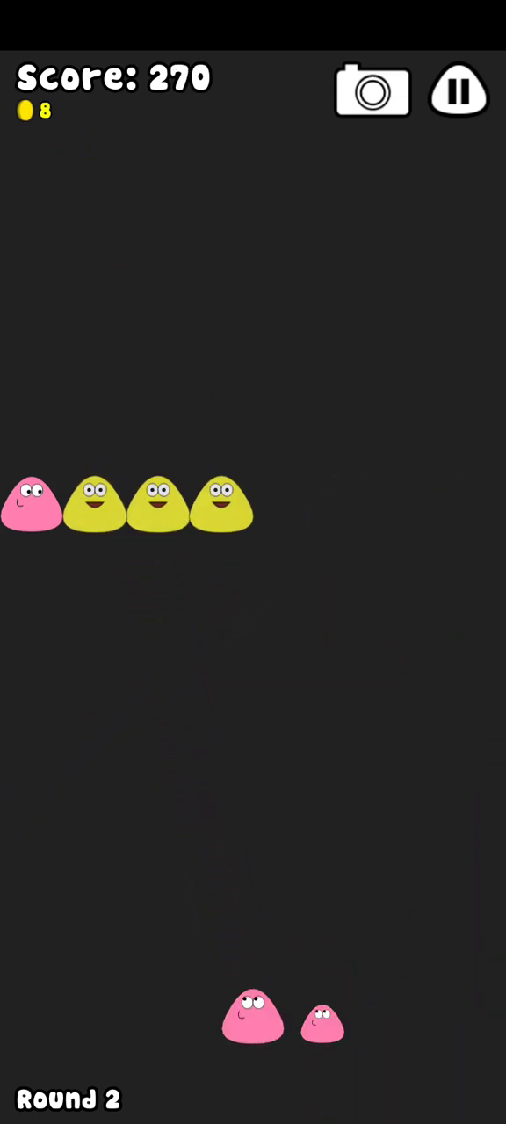
left_click(66, 606)
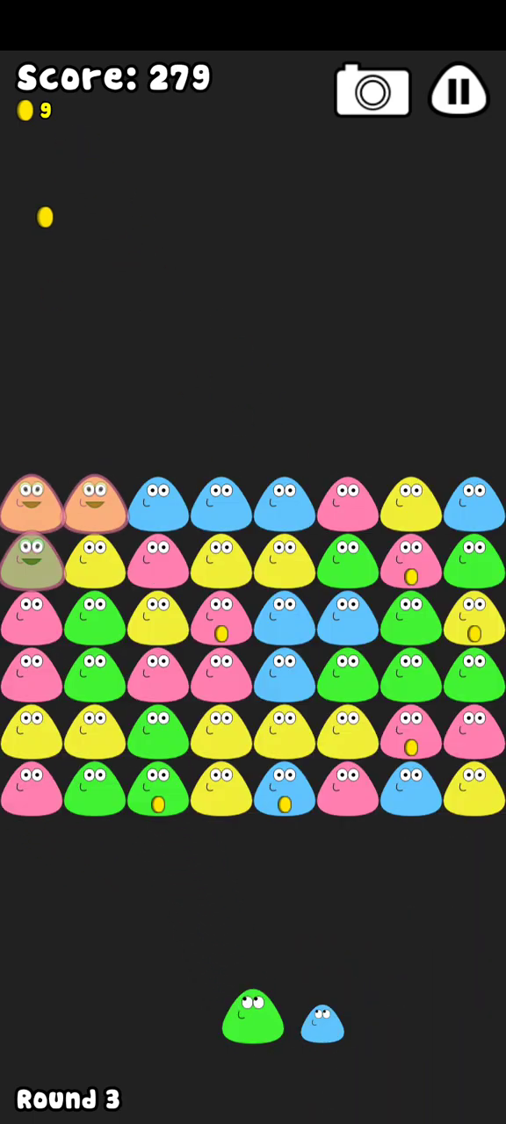
- Open Round 3 with green, blue, yellow and pink shots, mostly on the left
left_click(35, 509)
left_click(283, 668)
left_click(35, 834)
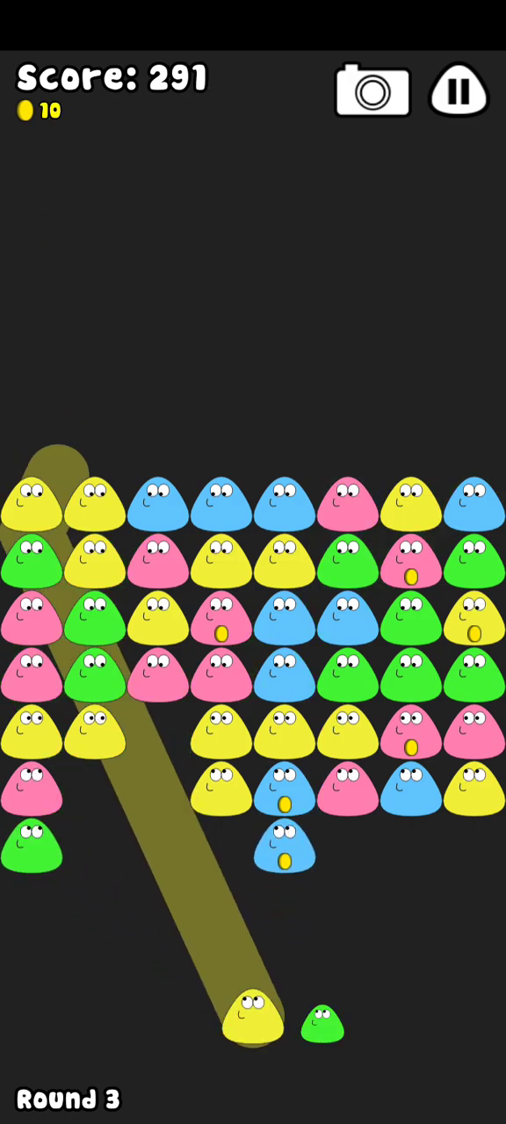
left_click(35, 491)
left_click_drag(88, 869, 92, 878)
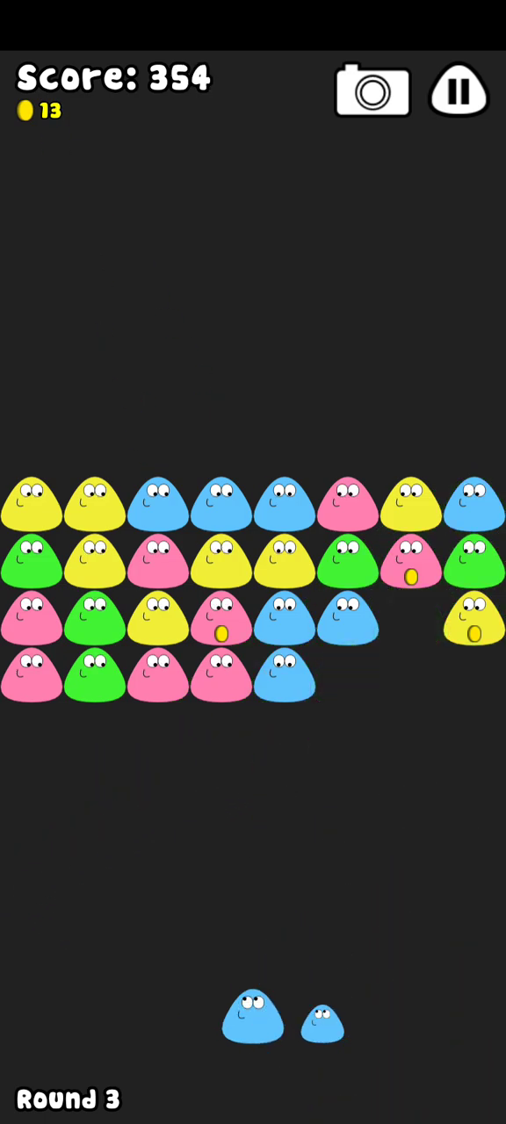
left_click(263, 703)
left_click(158, 729)
left_click_drag(88, 834, 87, 834)
left_click(244, 869)
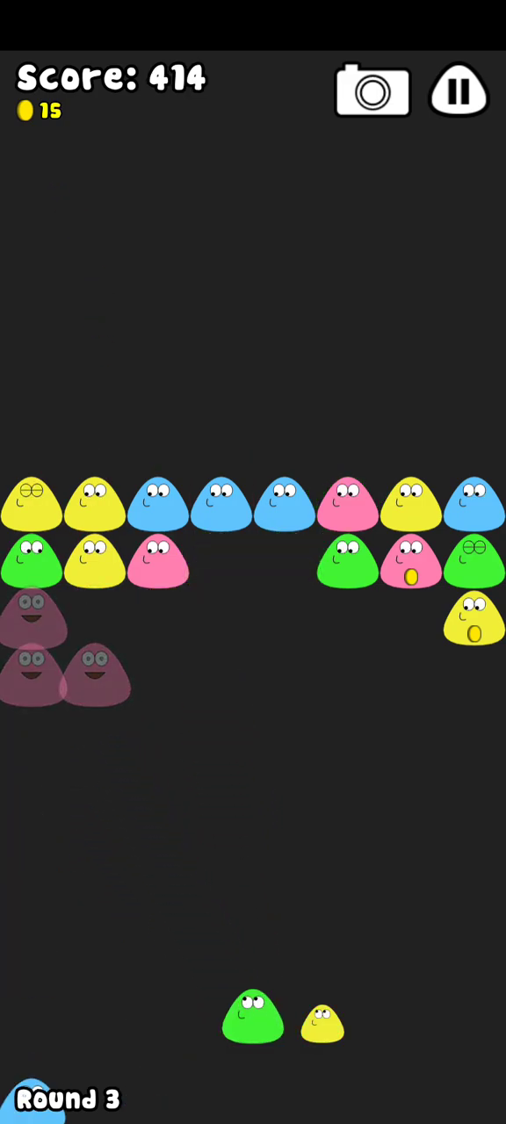
- Pop the upper-left yellow, green and pink clusters
left_click_drag(252, 878, 52, 491)
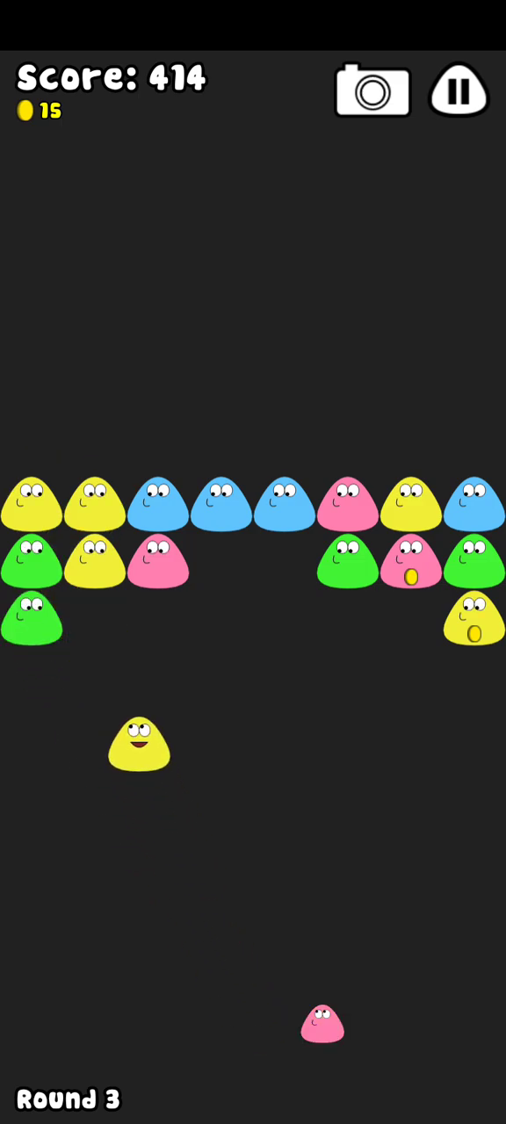
left_click_drag(252, 1009, 342, 492)
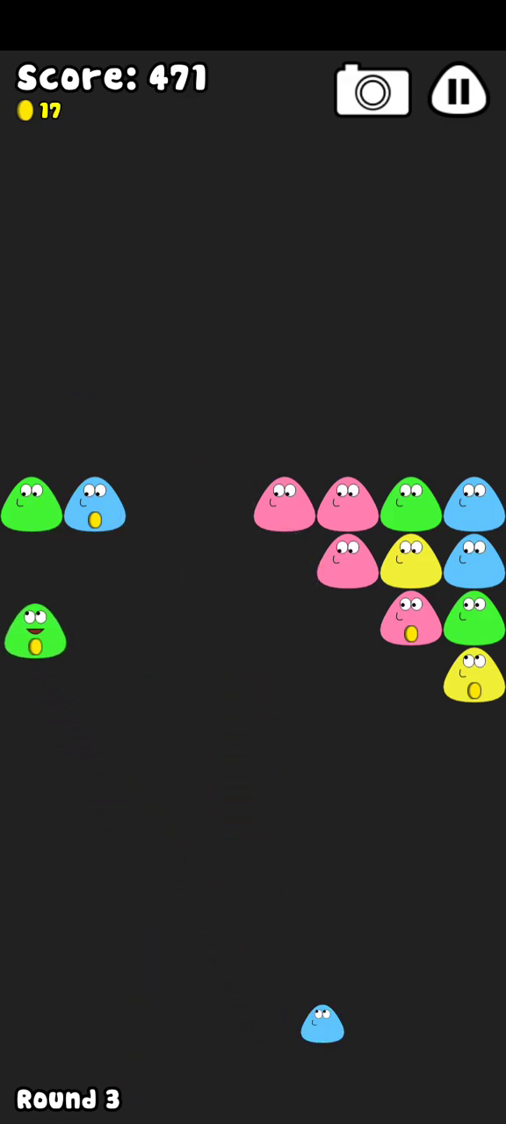
left_click_drag(253, 1018, 144, 491)
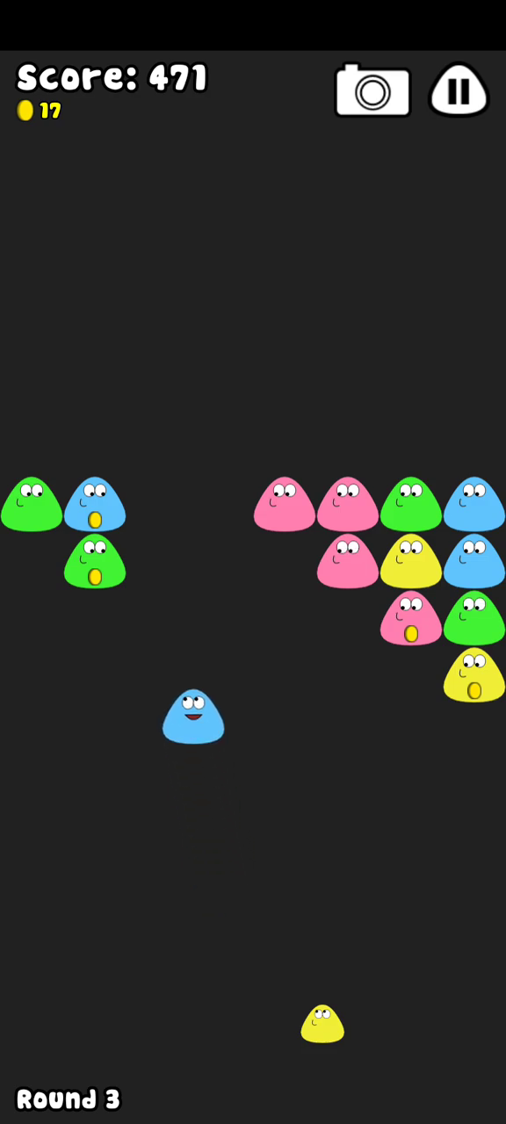
left_click_drag(253, 1019, 316, 615)
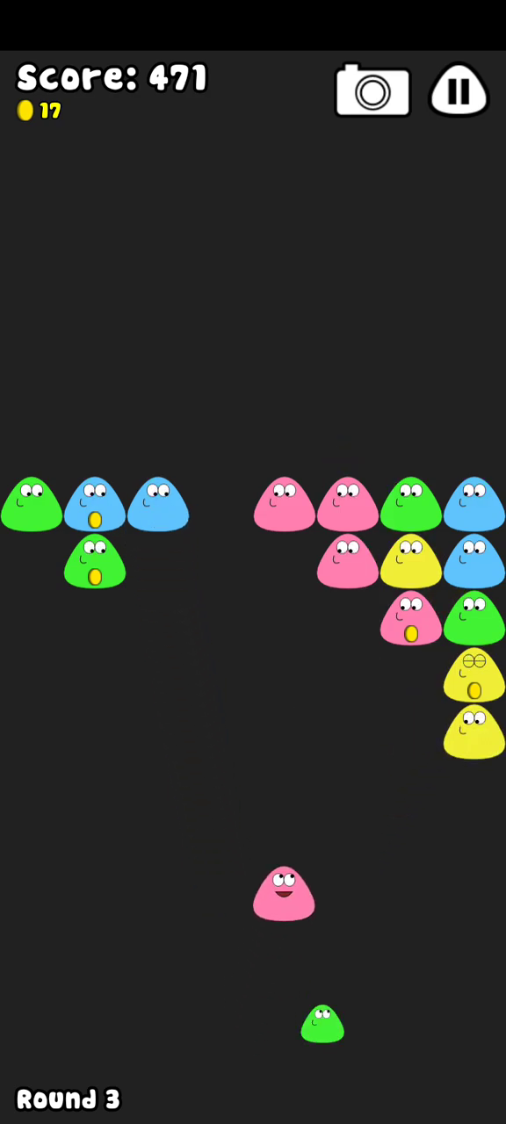
left_click_drag(253, 1018, 101, 465)
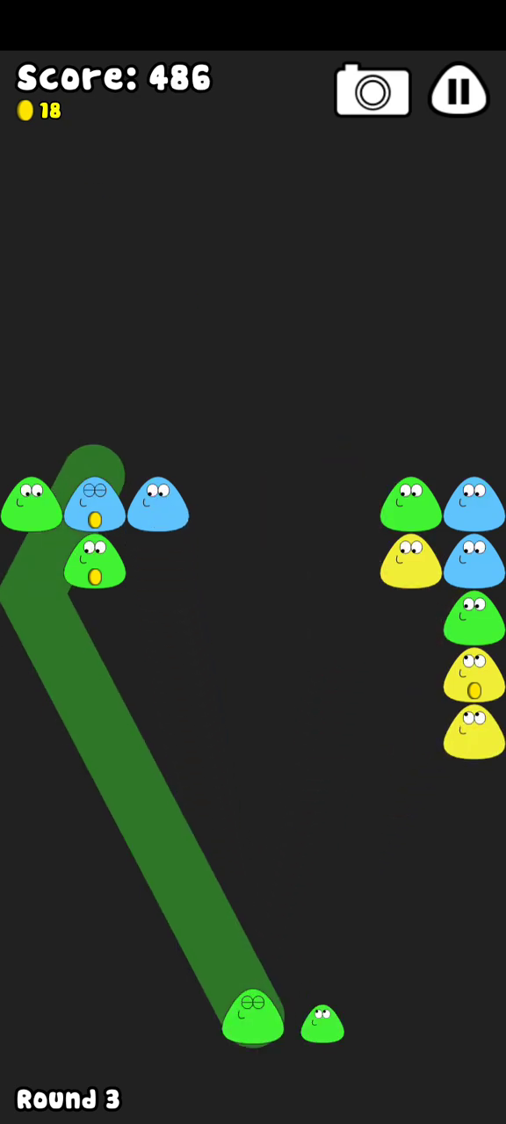
left_click_drag(253, 1018, 97, 465)
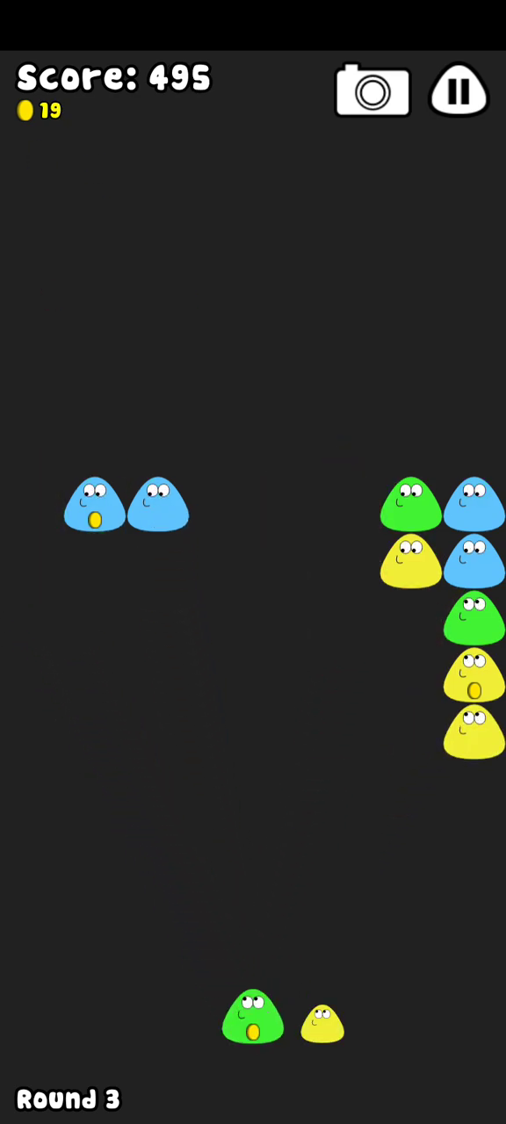
- Pop the right-side yellow, blue and green clusters, banking yellows off the left wall
mouse_move(264, 1001)
left_mouse_down()
mouse_move(341, 871)
mouse_move(404, 492)
left_mouse_up()
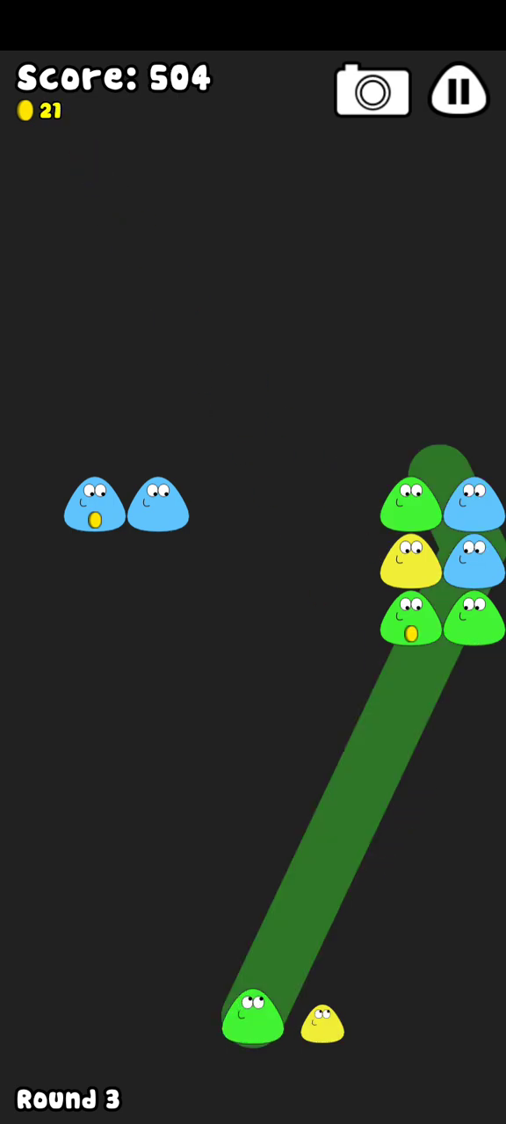
left_click_drag(253, 1018, 53, 790)
left_click_drag(252, 1018, 53, 790)
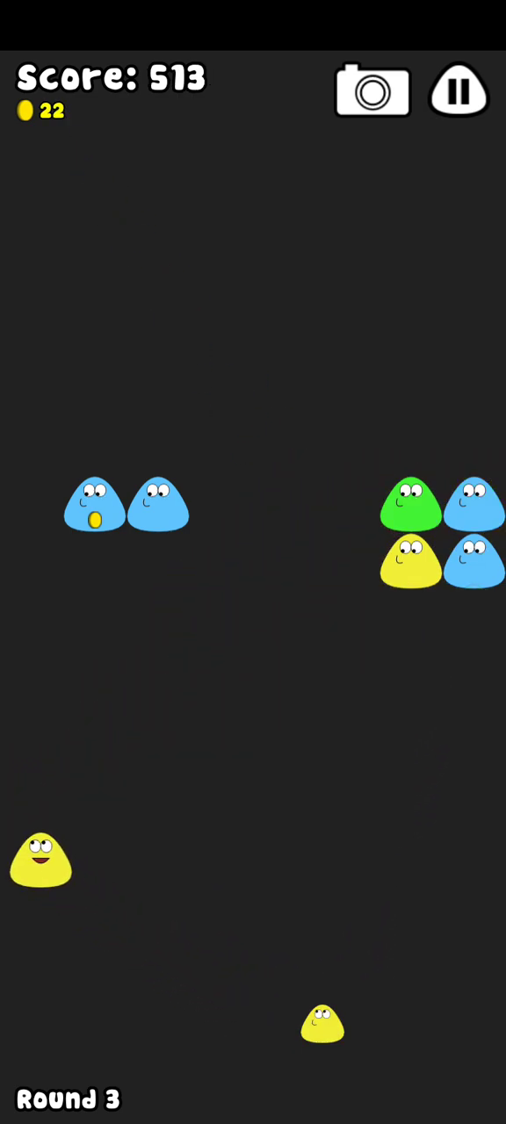
left_click_drag(252, 1019, 333, 790)
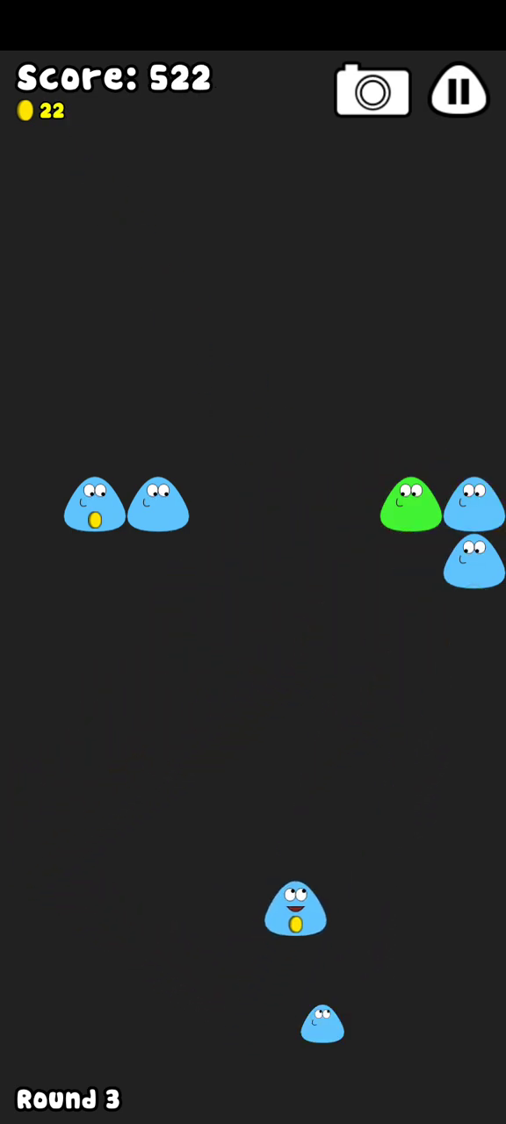
left_click_drag(323, 1023, 131, 571)
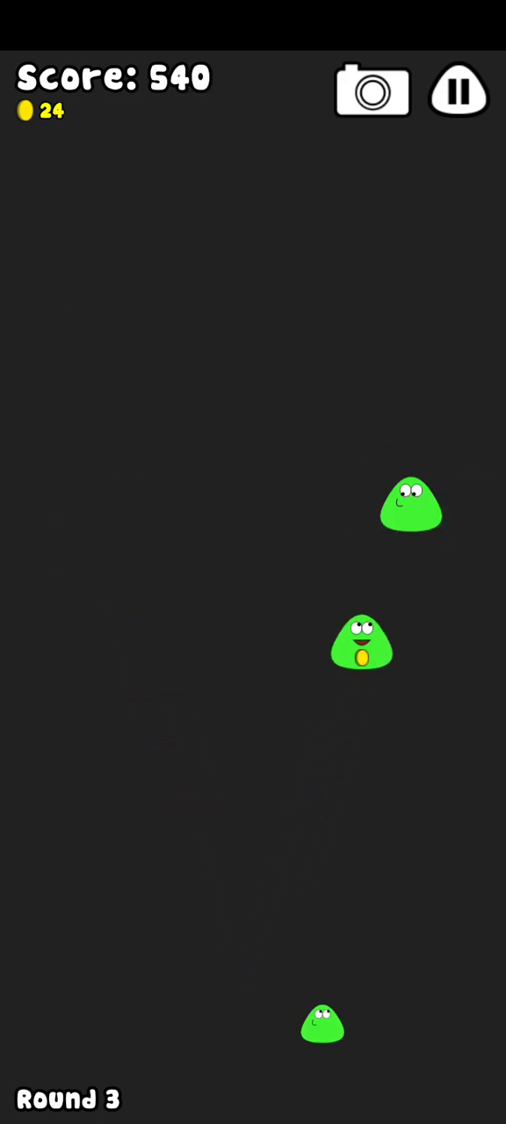
left_click_drag(253, 1019, 369, 703)
left_click_drag(253, 1018, 228, 615)
- Pop the remaining yellow, blue, green and pink groups to finish Round 3
left_click_drag(252, 1019, 264, 570)
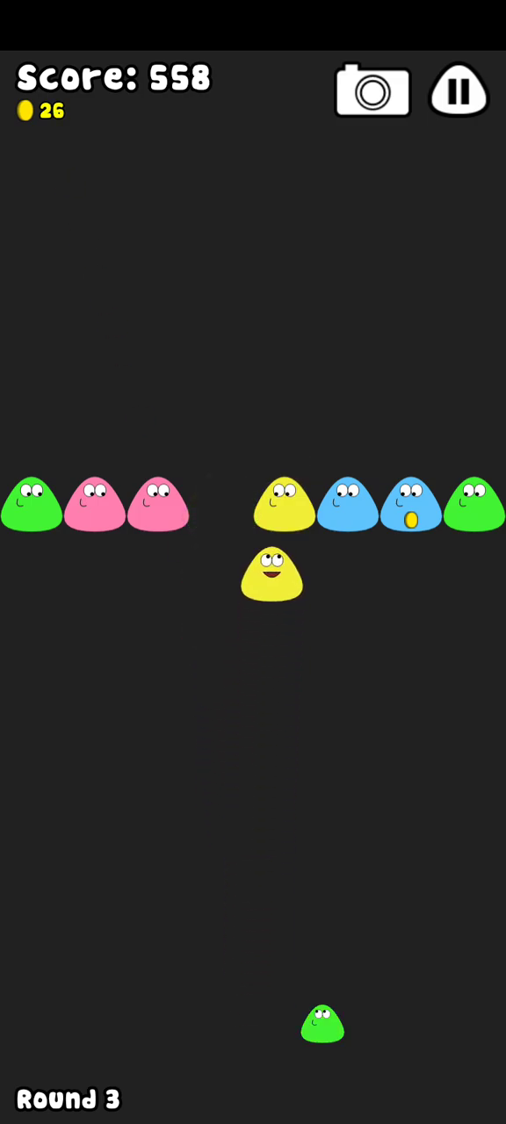
left_click_drag(253, 1018, 44, 474)
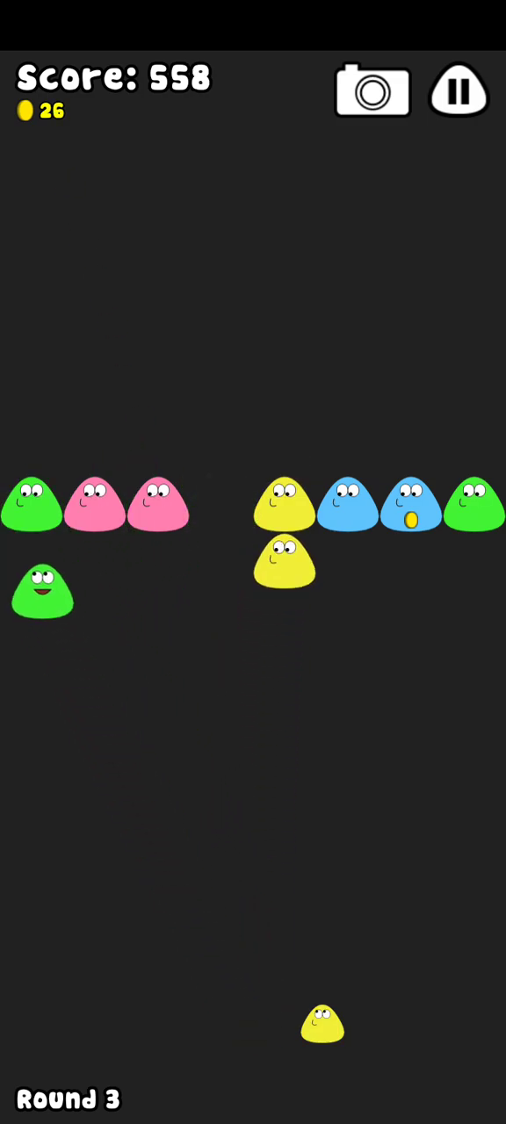
left_click_drag(253, 1019, 281, 571)
left_click_drag(253, 1018, 351, 527)
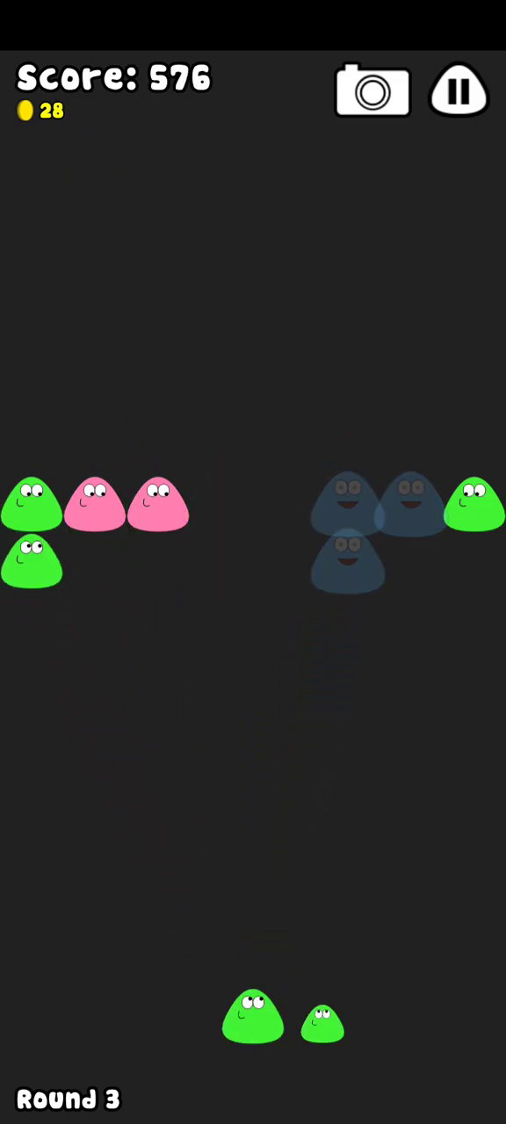
left_click_drag(253, 1018, 35, 615)
left_click_drag(252, 1018, 474, 562)
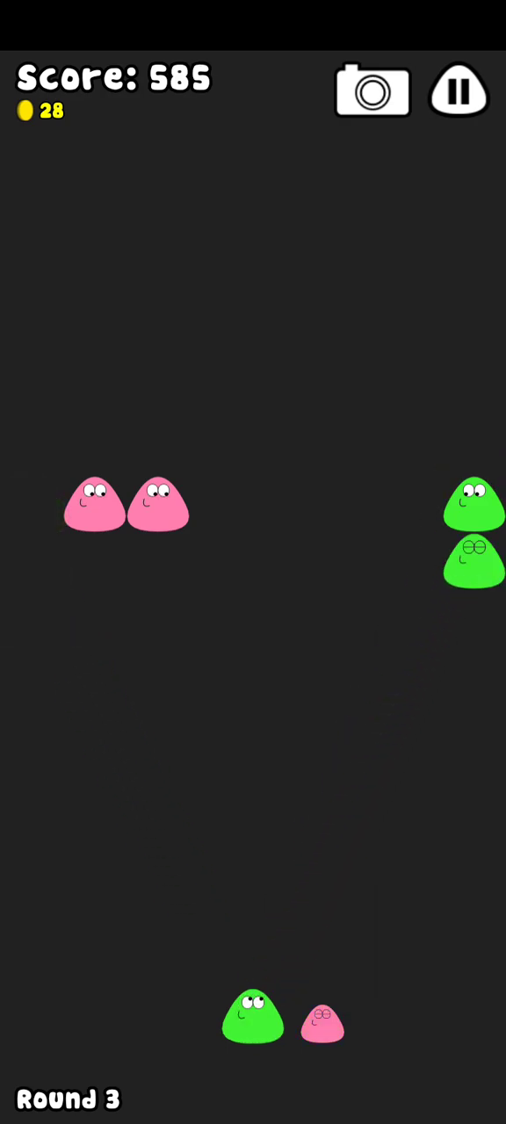
left_click_drag(253, 1019, 439, 465)
left_click_drag(253, 1018, 132, 492)
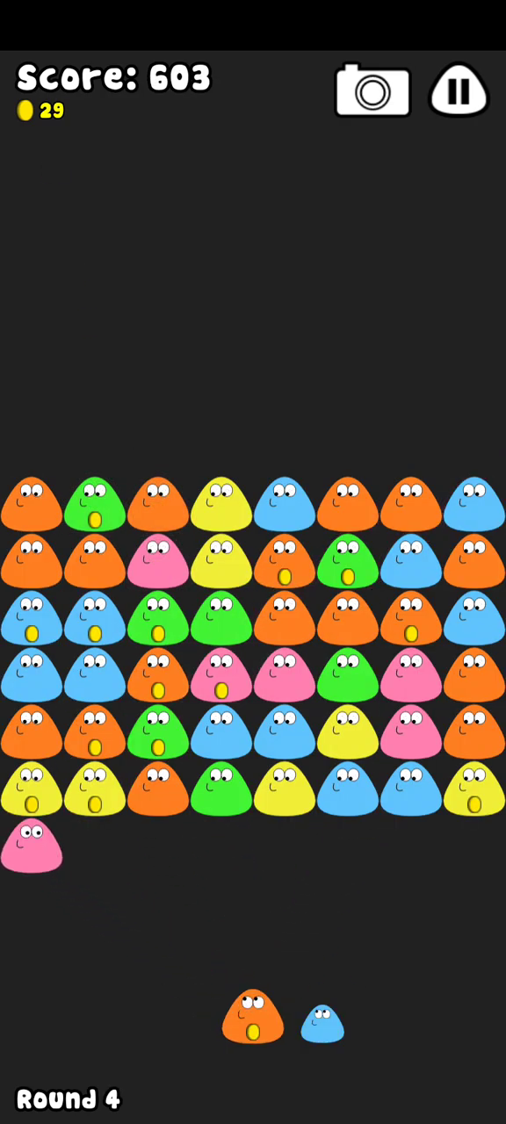
- Pop the bottom-right blues and column-3 oranges, then drop the left pink column
mouse_move(253, 1018)
left_mouse_down()
mouse_move(158, 825)
mouse_move(378, 791)
left_mouse_up()
left_click_drag(252, 1019, 158, 825)
left_click_drag(253, 1018, 105, 878)
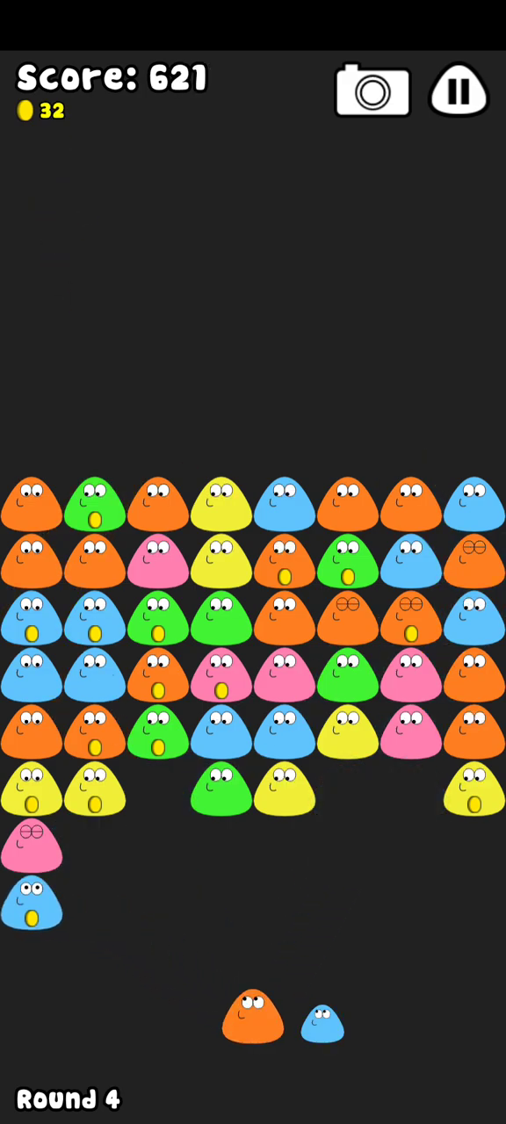
left_click_drag(253, 1018, 430, 869)
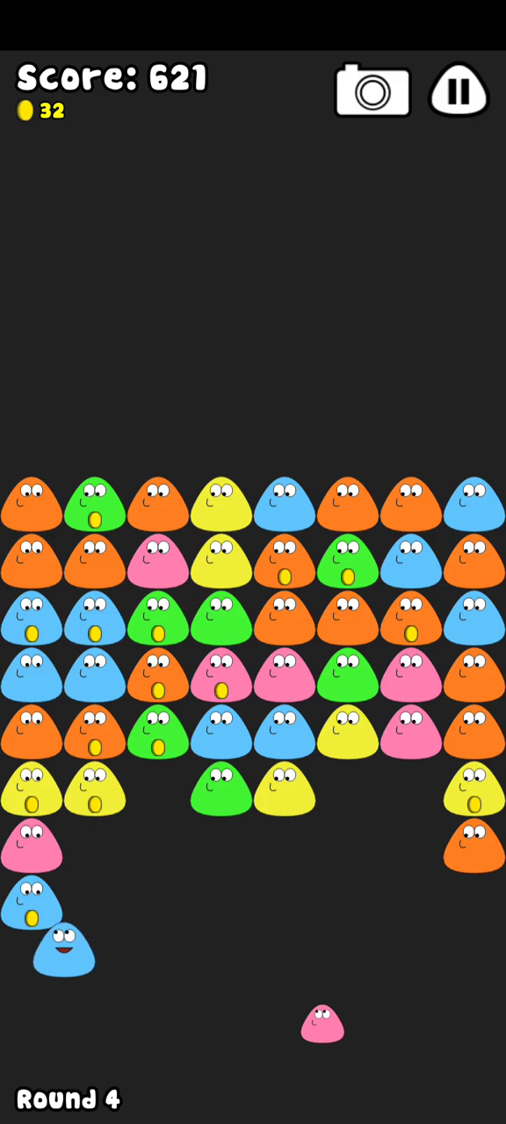
left_click_drag(253, 1018, 53, 492)
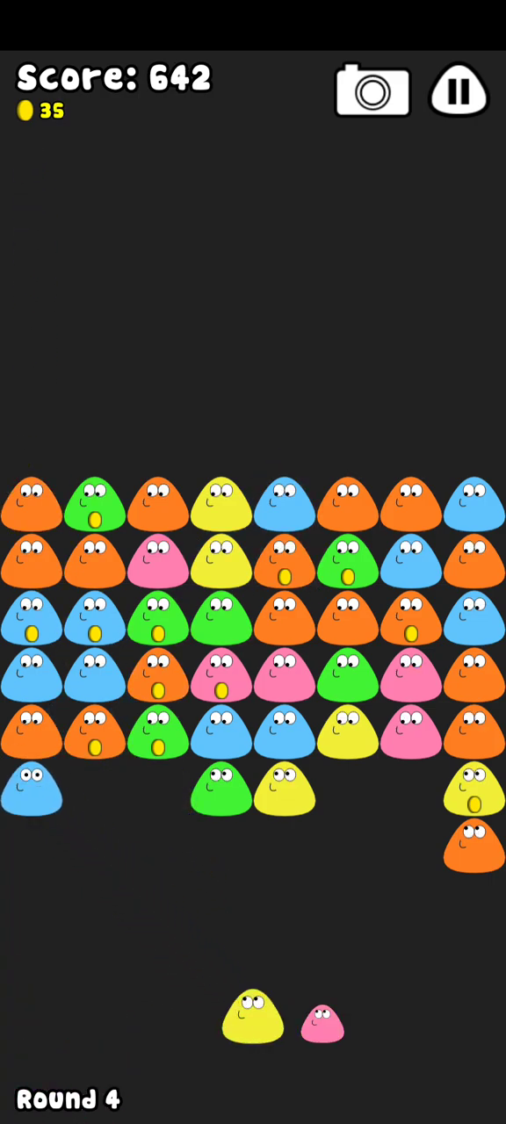
- Pop the right pinks and left greens, then build and pop a right green column
left_click_drag(253, 1019, 404, 693)
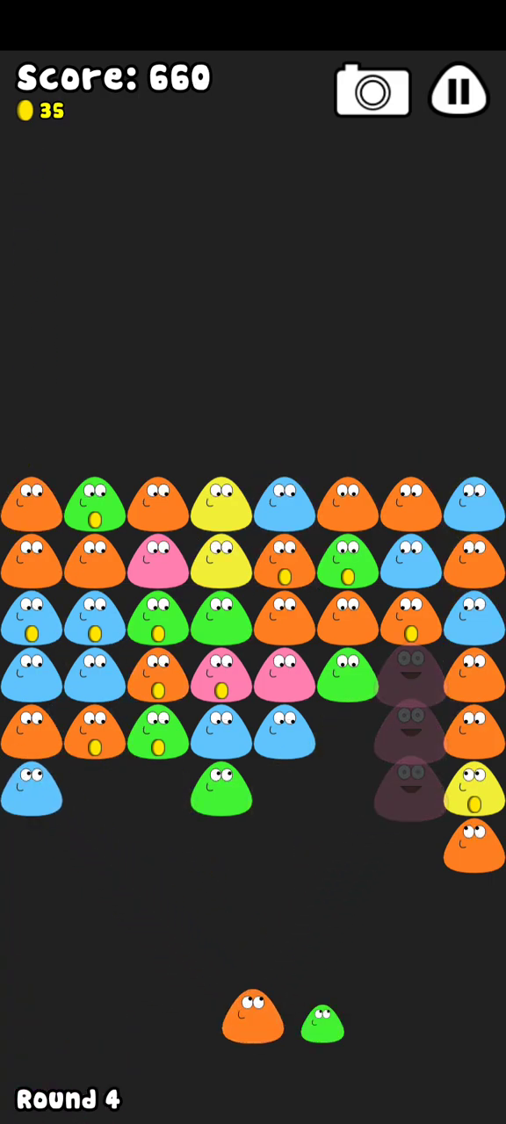
left_click_drag(253, 1019, 435, 474)
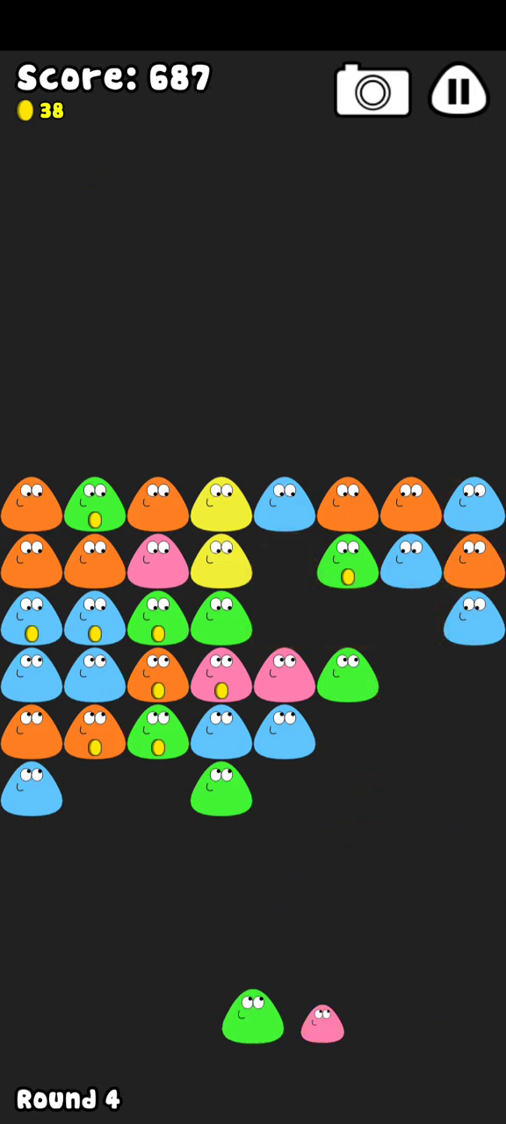
left_click_drag(253, 1018, 158, 773)
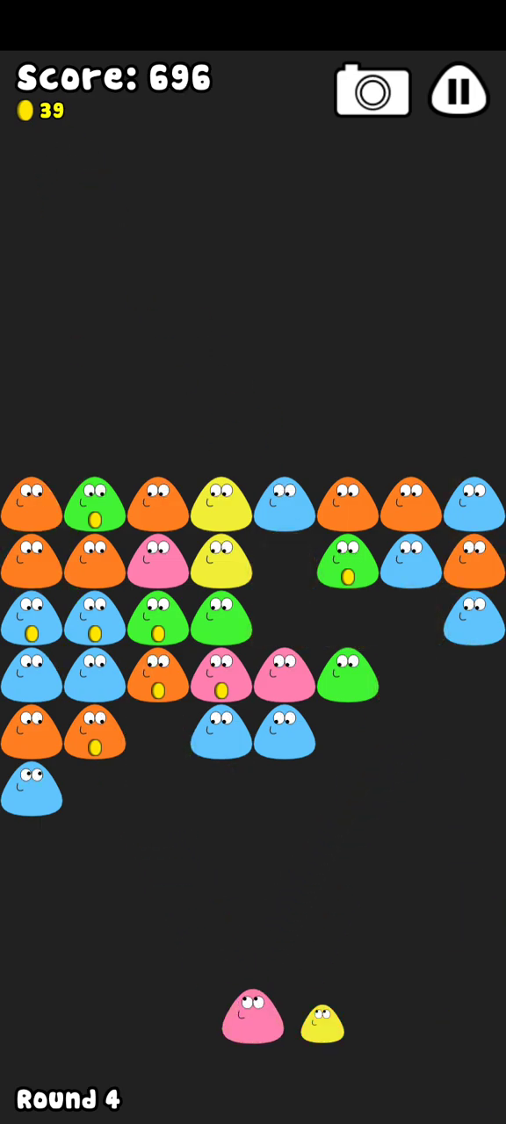
left_click_drag(253, 1018, 439, 667)
mouse_move(253, 1018)
left_mouse_down()
mouse_move(71, 878)
mouse_move(96, 895)
left_mouse_up()
left_click_drag(253, 1019, 439, 474)
left_click_drag(253, 1019, 457, 720)
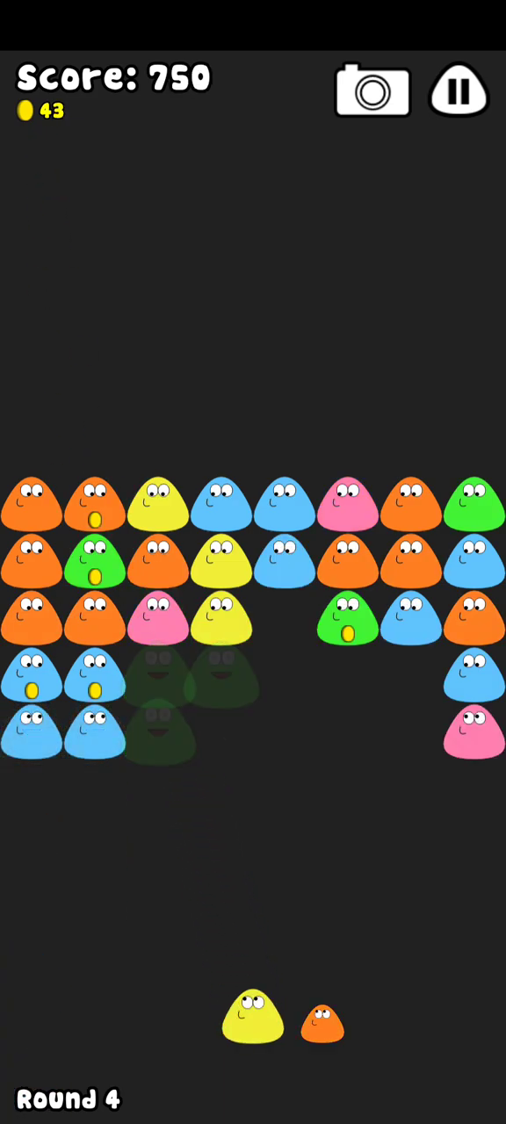
- Pop the greens and yellows in the gap and the left blue-yellow cluster
left_click(224, 615)
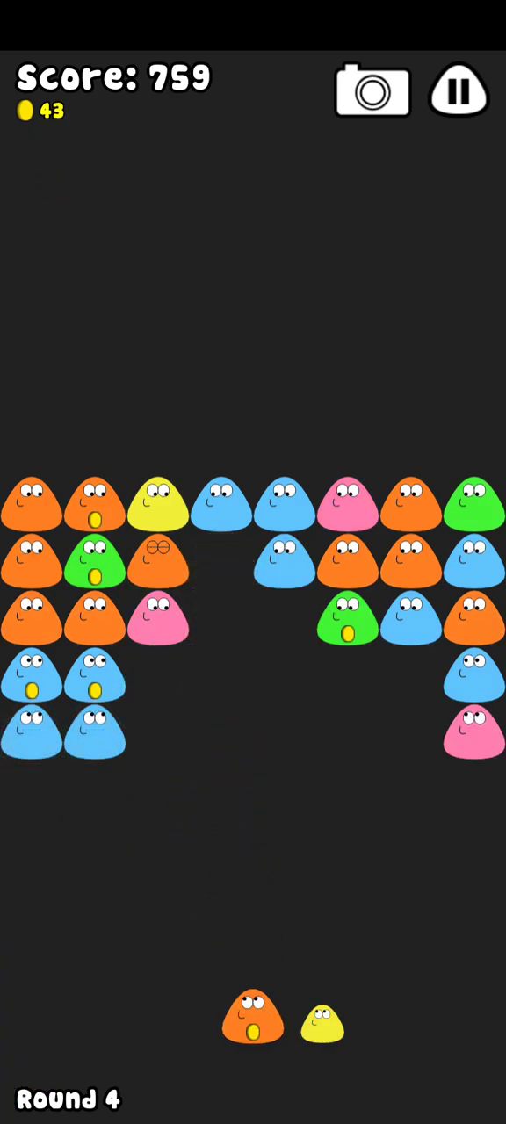
left_click(228, 703)
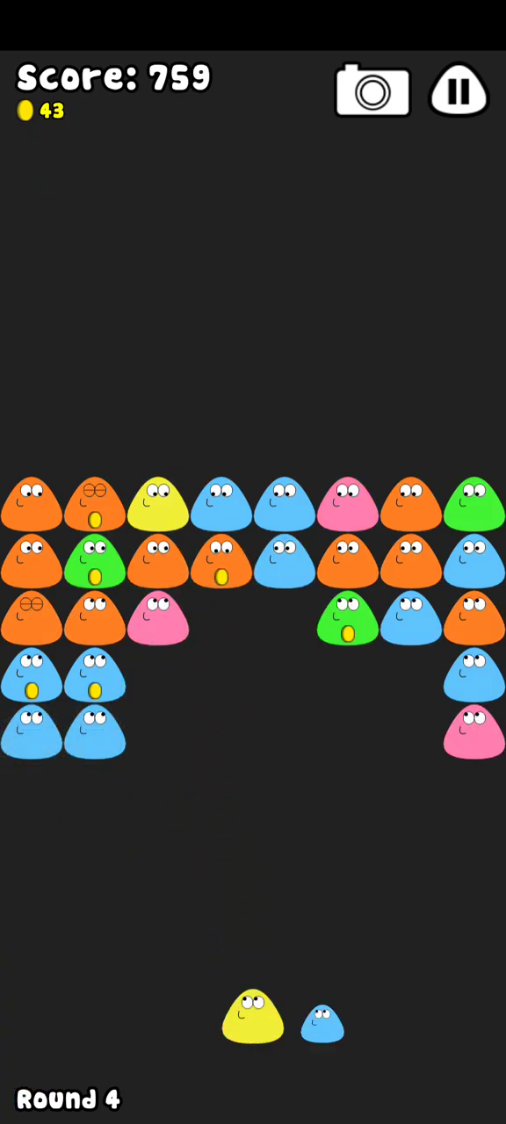
left_click(87, 816)
left_click(369, 456)
left_click(132, 456)
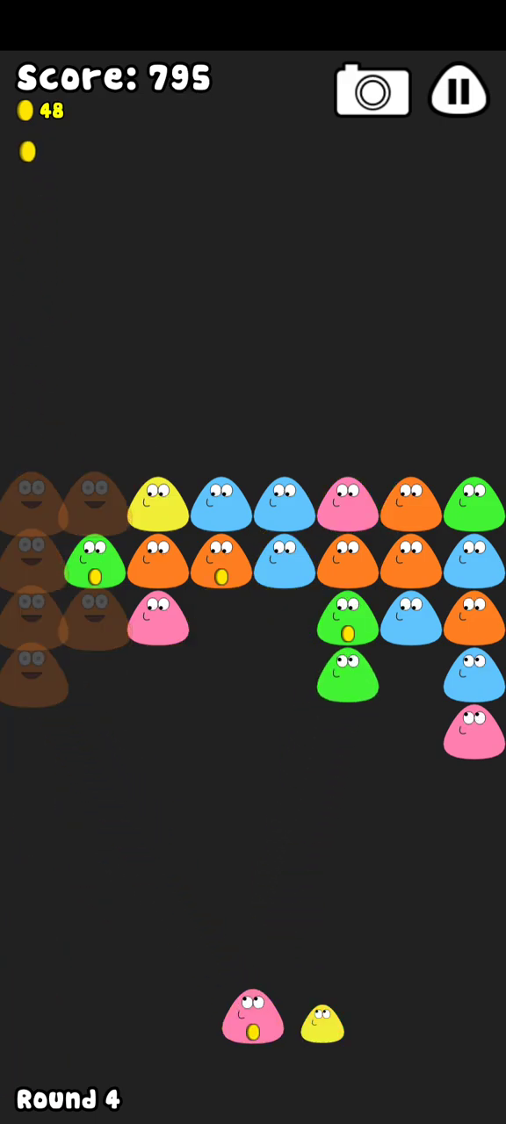
left_click(158, 685)
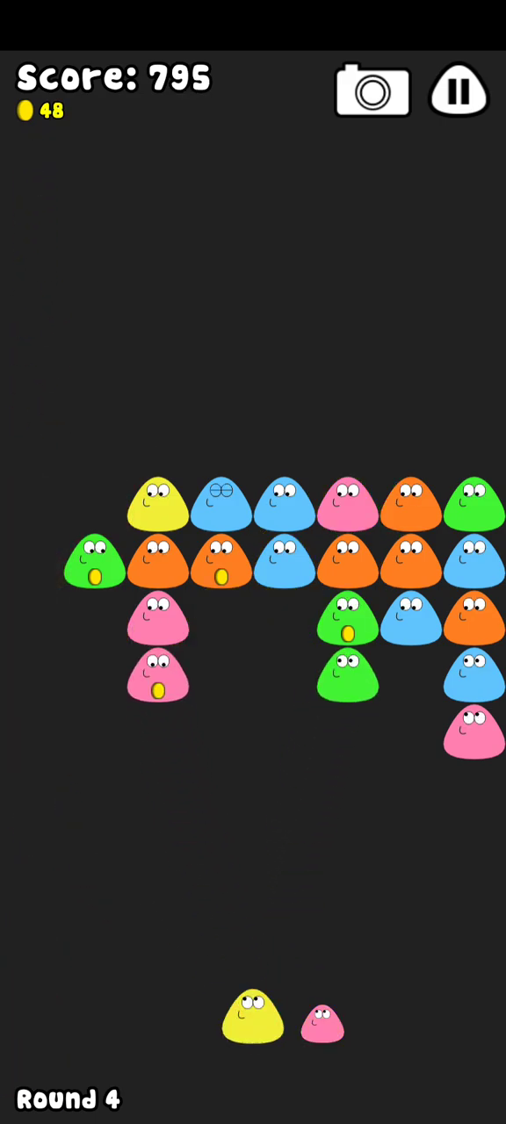
left_click(189, 491)
- Place a pink on the right and pop three greens plus the left green group
mouse_move(189, 492)
left_mouse_down()
mouse_move(188, 466)
mouse_move(213, 462)
left_mouse_up()
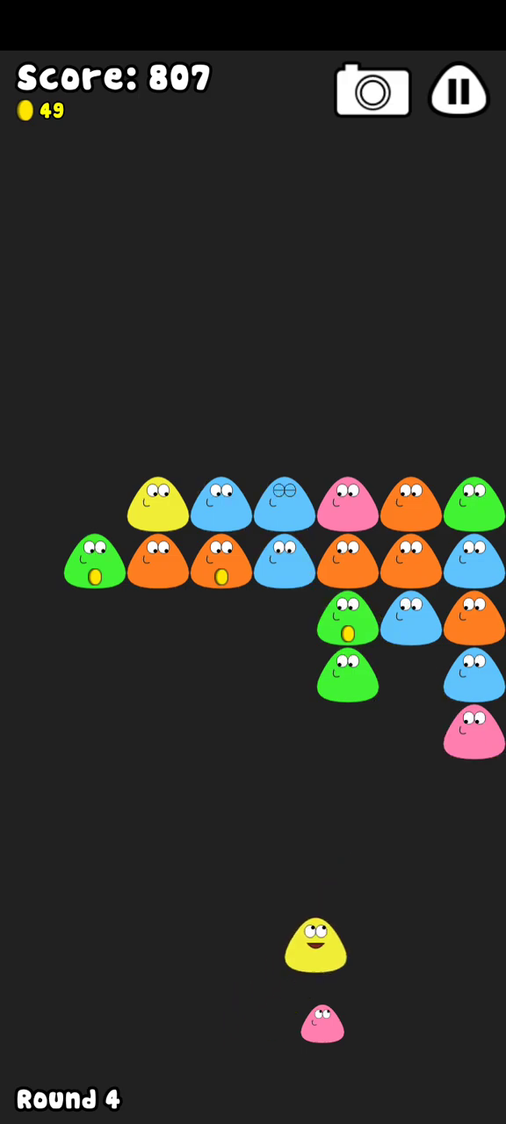
left_click(413, 738)
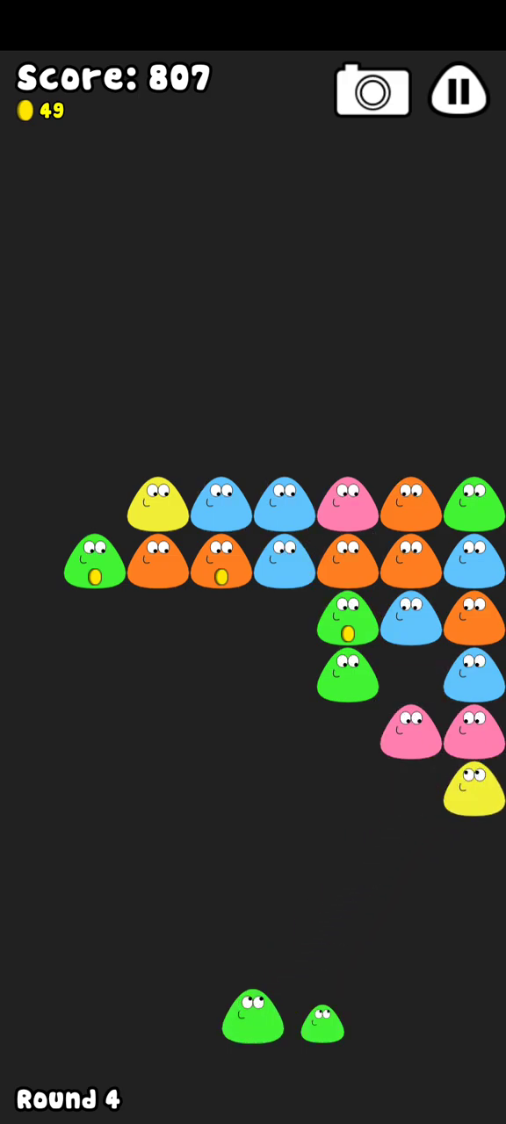
left_click(347, 667)
left_click_drag(246, 966, 52, 492)
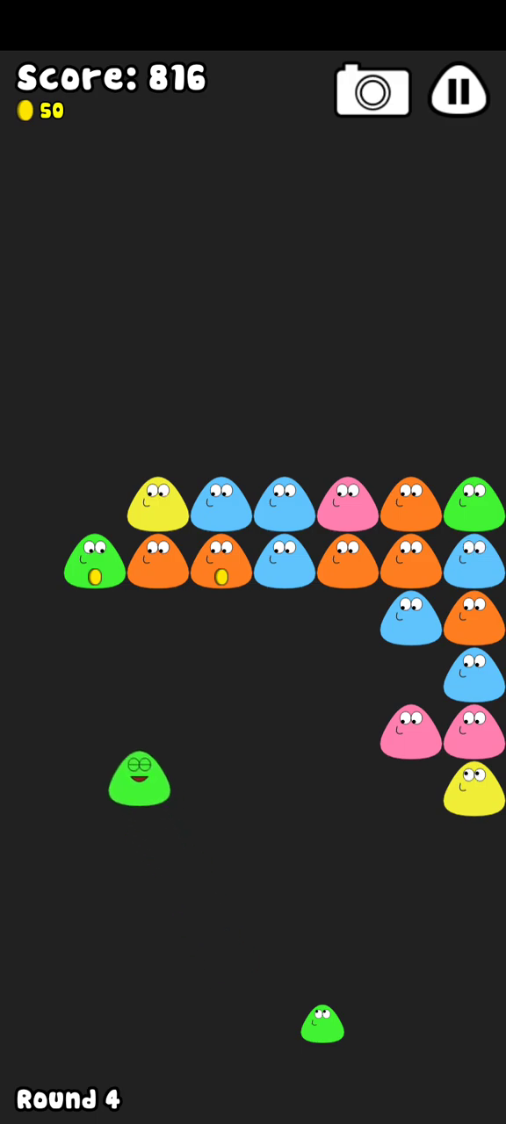
left_click_drag(253, 1018, 36, 860)
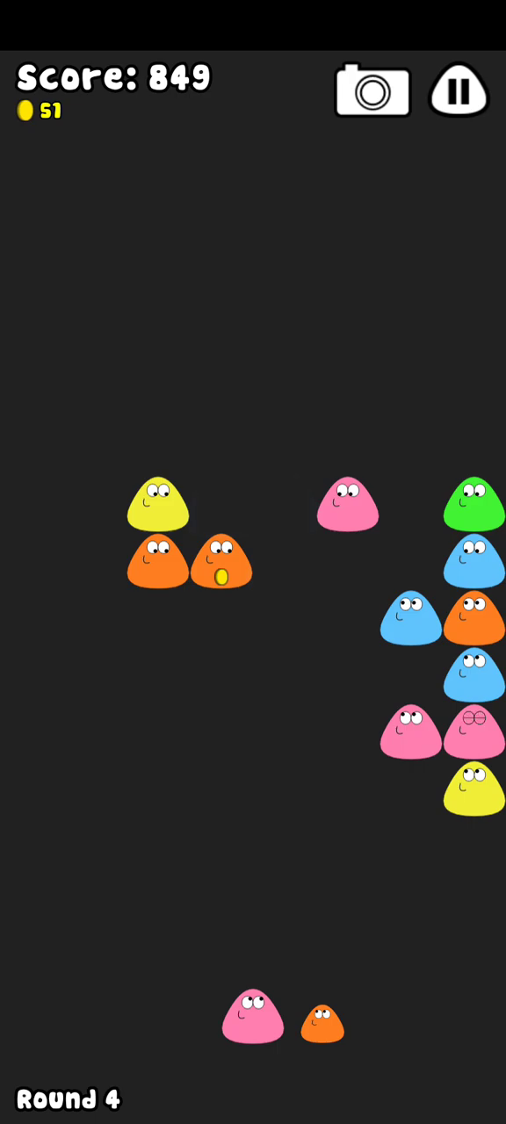
- Bank pink and orange shots off the left wall, popping new-row oranges and left yellows
left_click_drag(253, 1019, 36, 865)
left_click_drag(253, 1018, 202, 615)
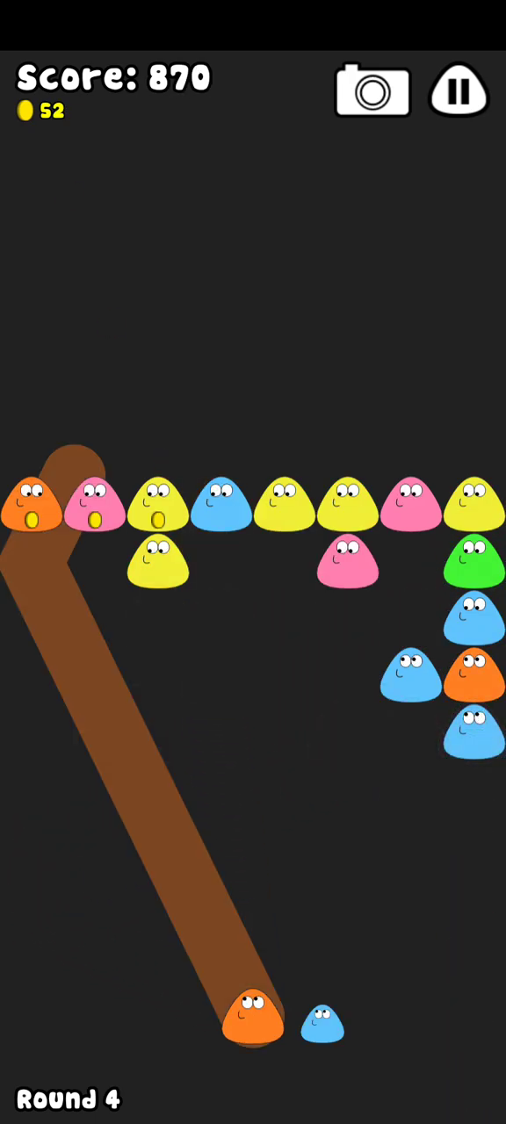
left_click_drag(253, 1018, 26, 526)
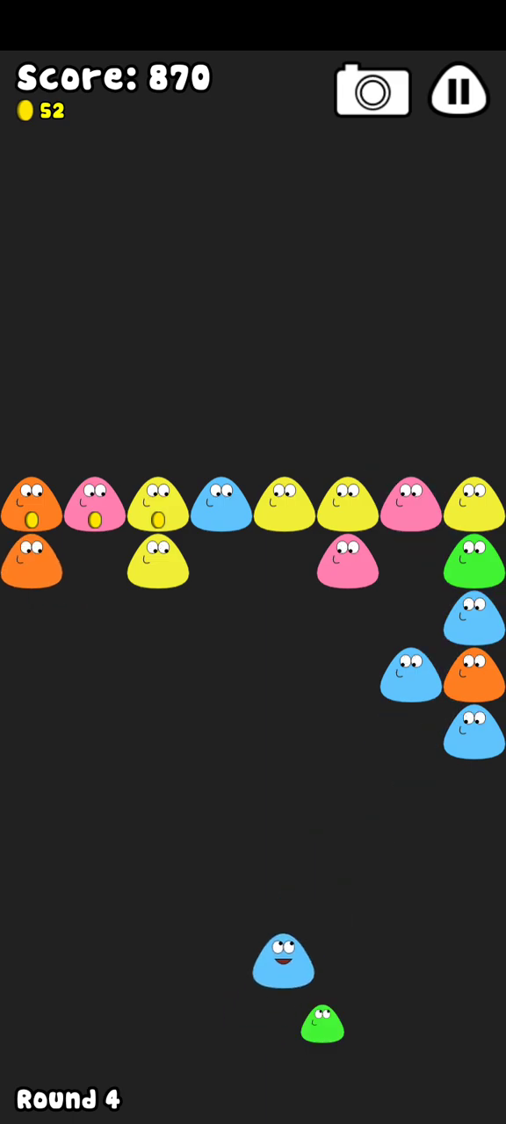
mouse_move(253, 1018)
left_mouse_down()
mouse_move(456, 492)
mouse_move(492, 702)
left_mouse_up()
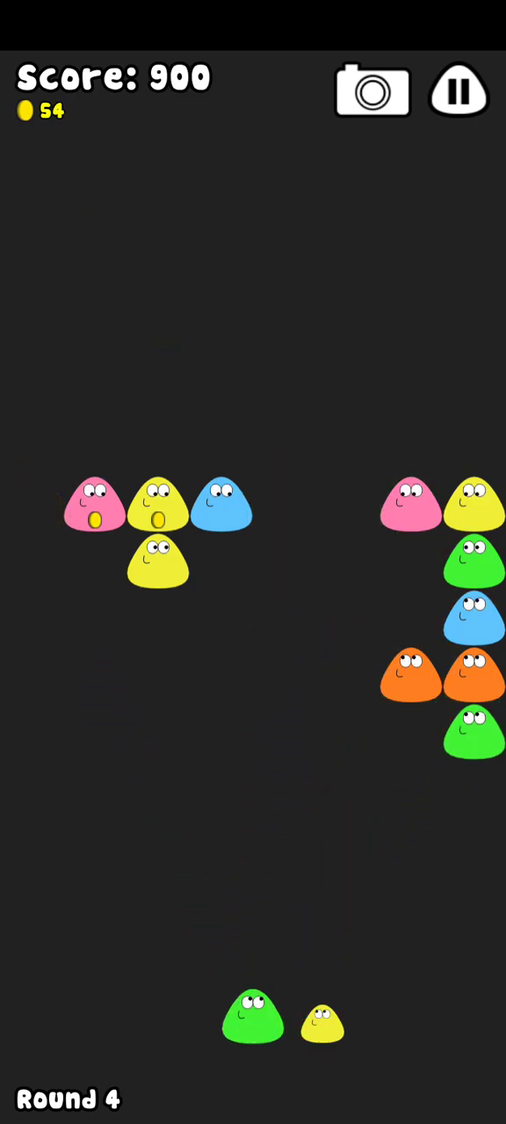
left_click_drag(264, 615, 88, 816)
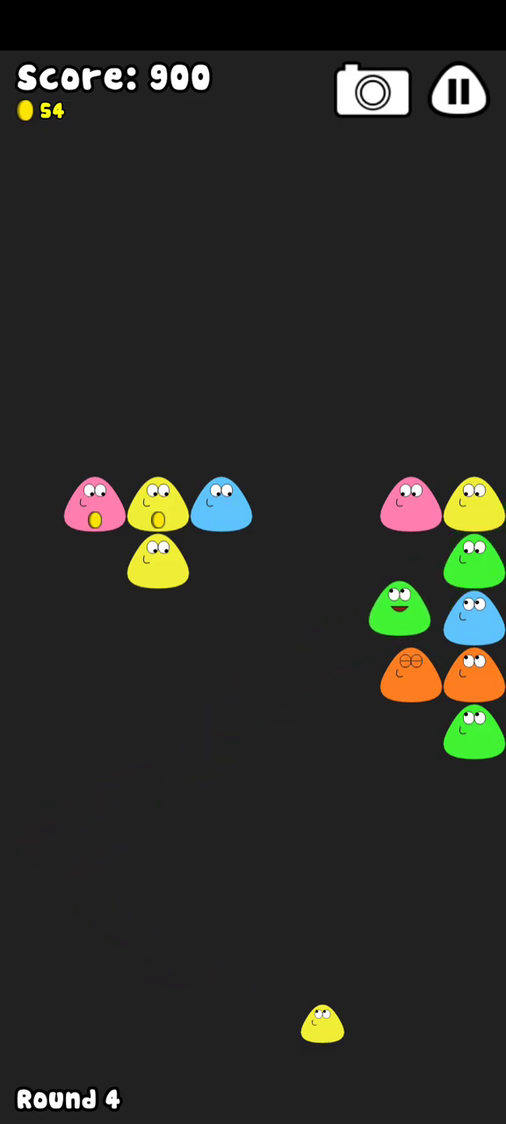
left_click(175, 702)
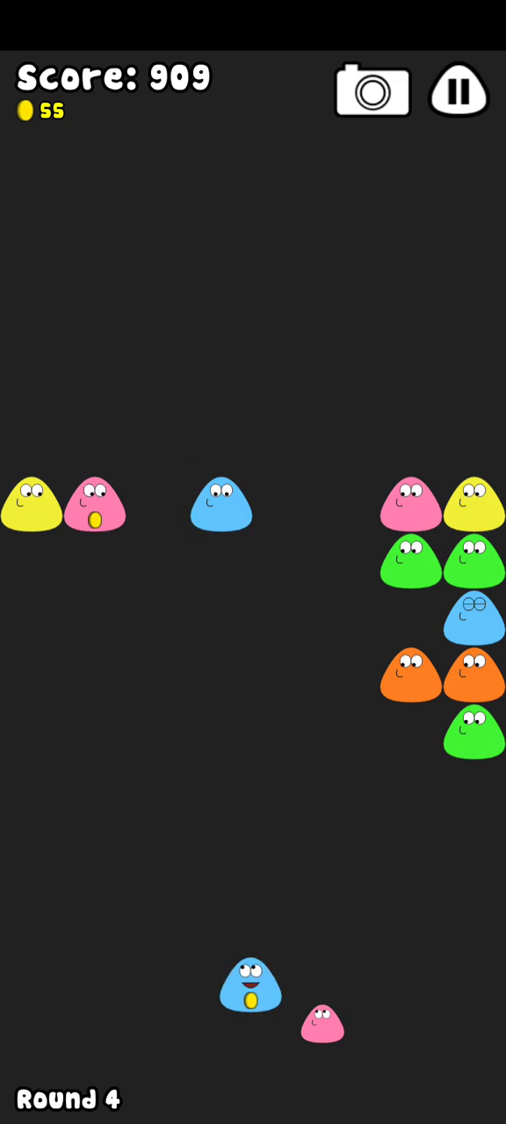
left_click_drag(254, 790, 88, 843)
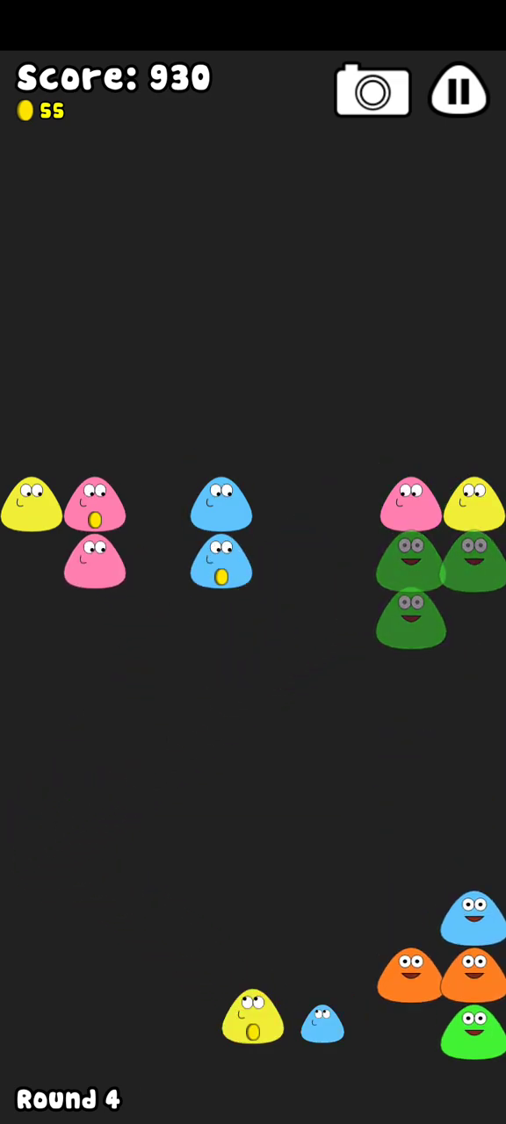
left_click_drag(253, 1019, 53, 492)
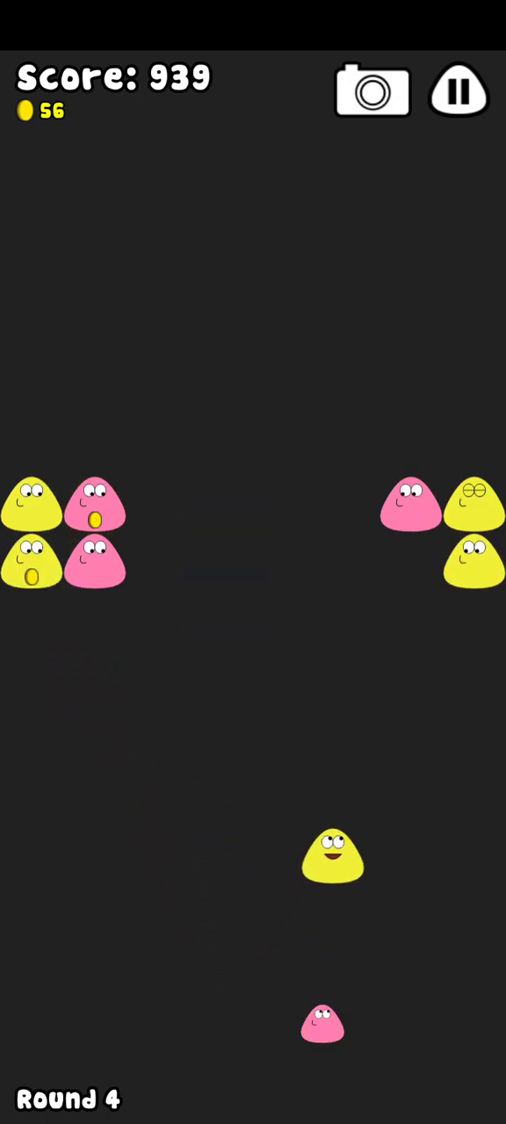
- Fill the top row with pink, green and orange pous, popping the oranges to clear Round 4
left_click_drag(88, 456, 404, 474)
left_click(404, 474)
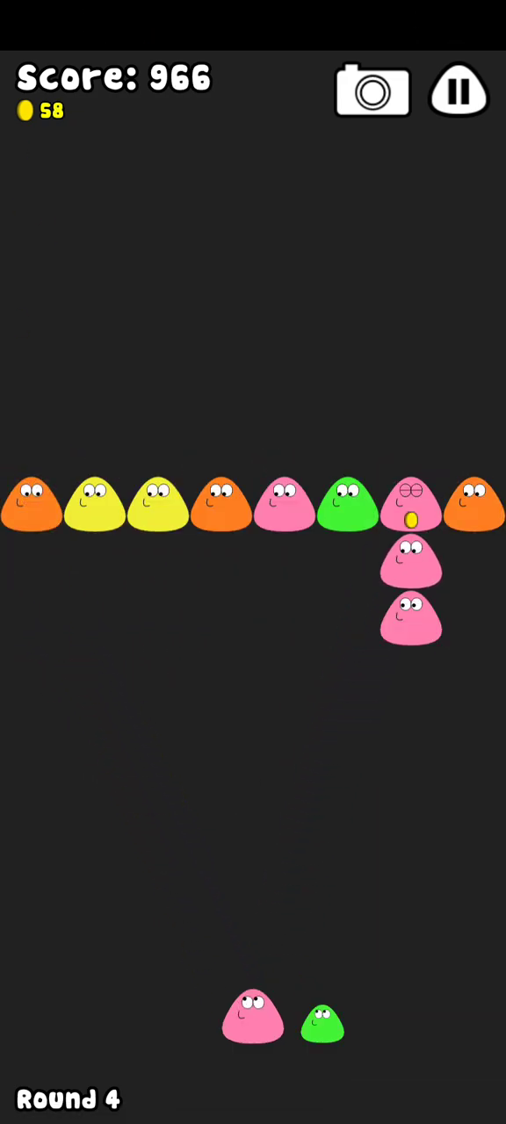
left_click(281, 527)
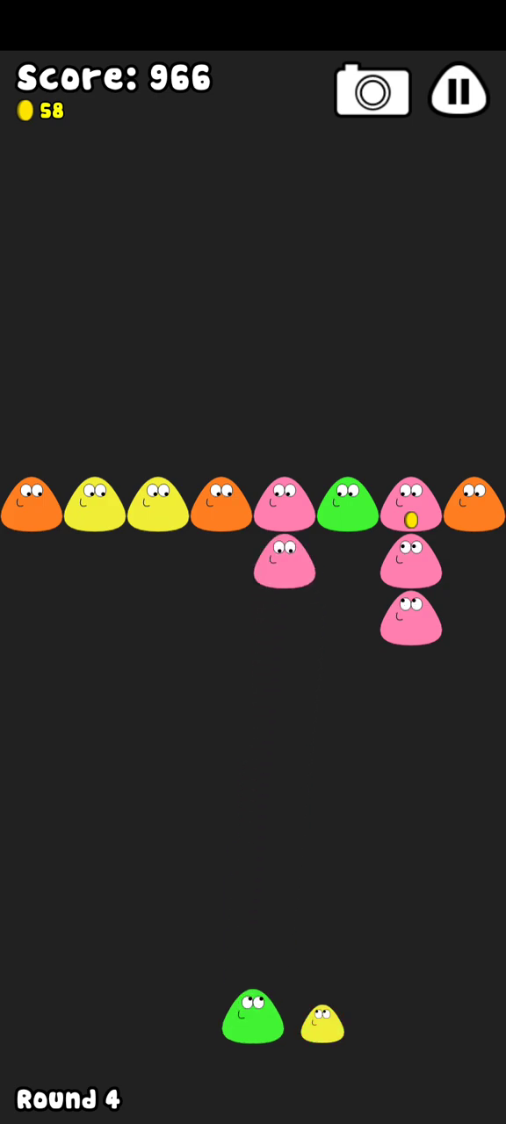
mouse_move(351, 491)
left_mouse_down()
mouse_move(351, 479)
mouse_move(71, 479)
left_mouse_up()
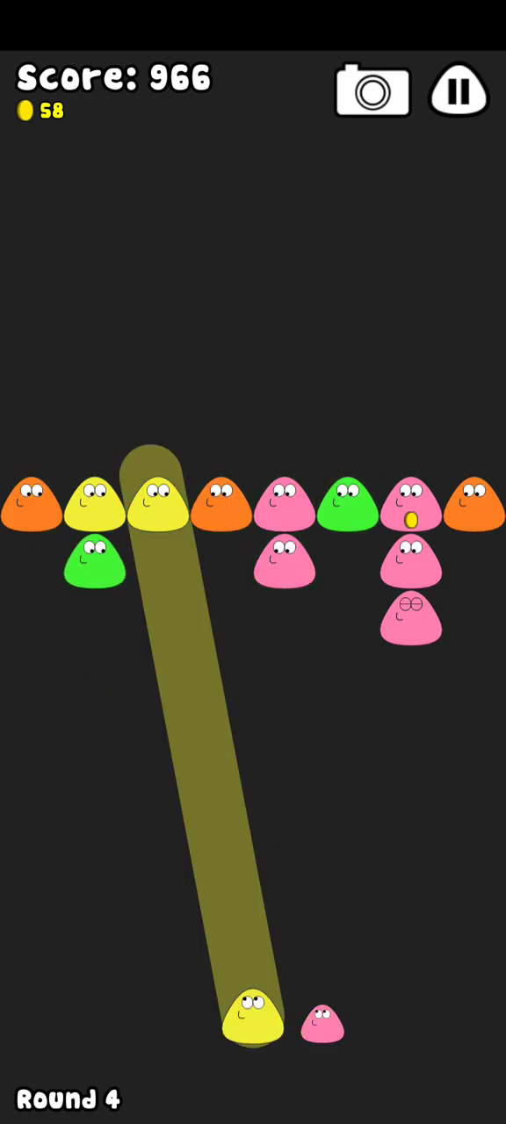
left_click(97, 492)
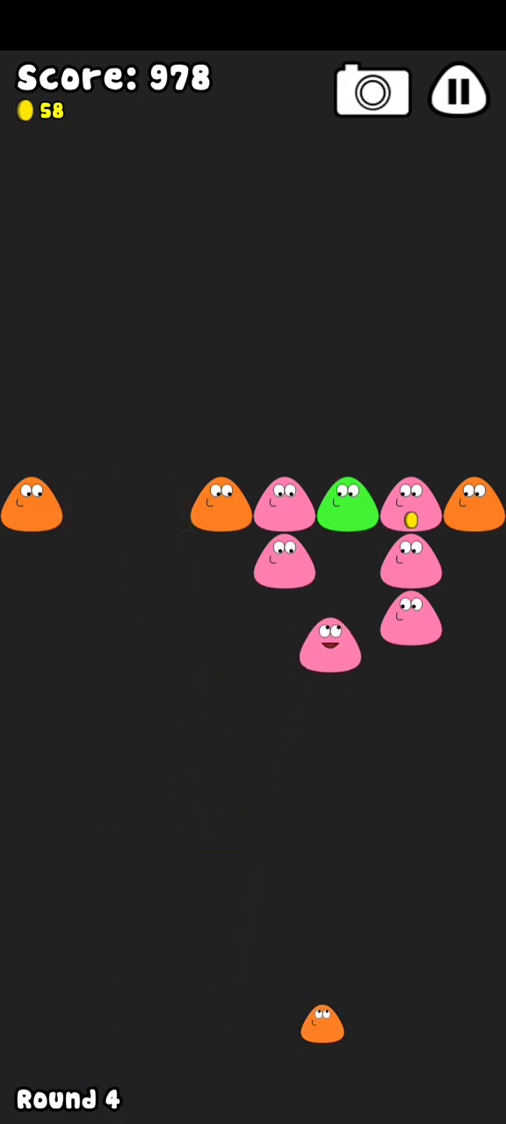
left_click_drag(211, 492, 210, 491)
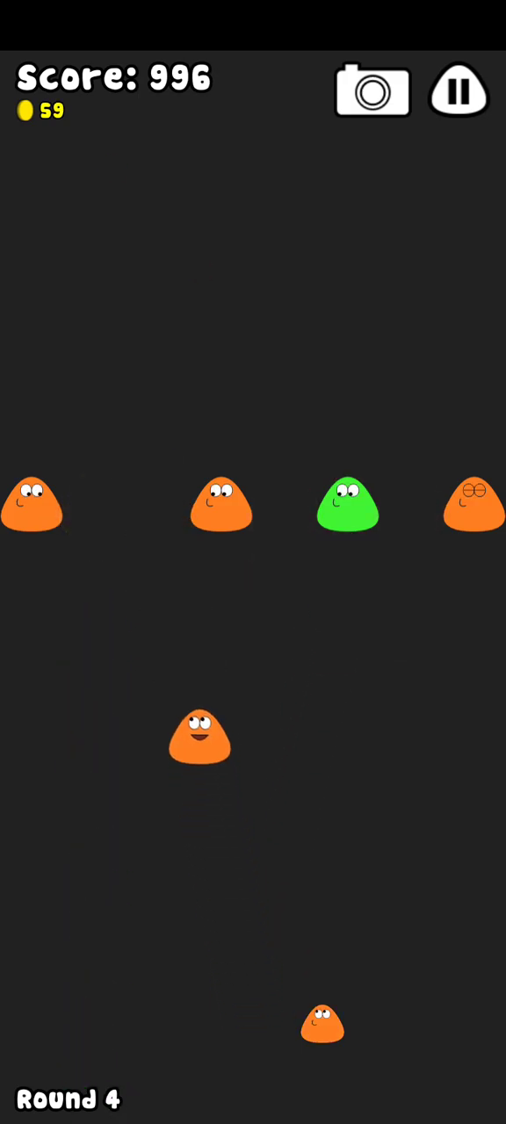
left_click_drag(79, 474, 79, 474)
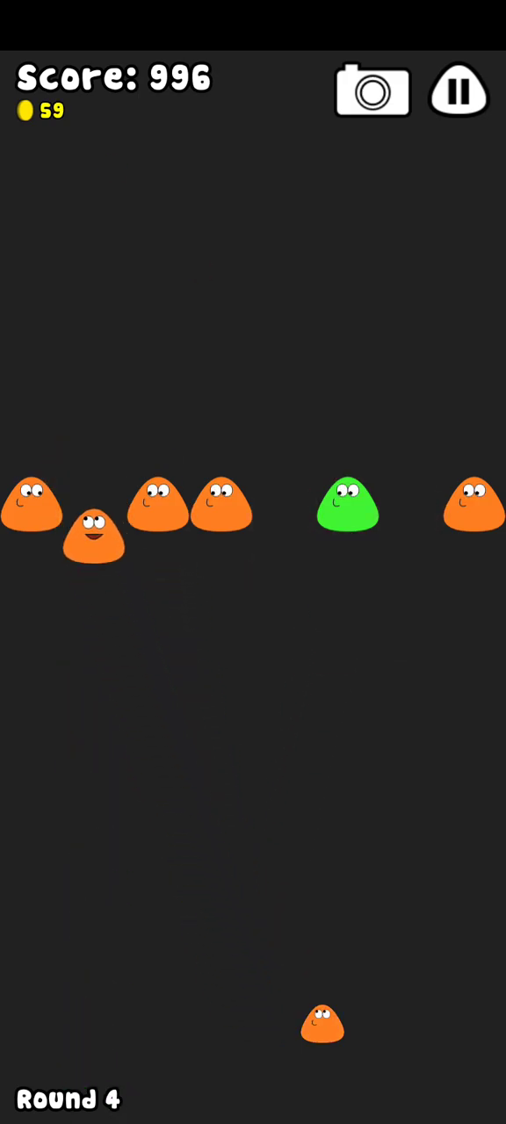
left_click_drag(349, 562, 351, 614)
left_click_drag(386, 492, 387, 492)
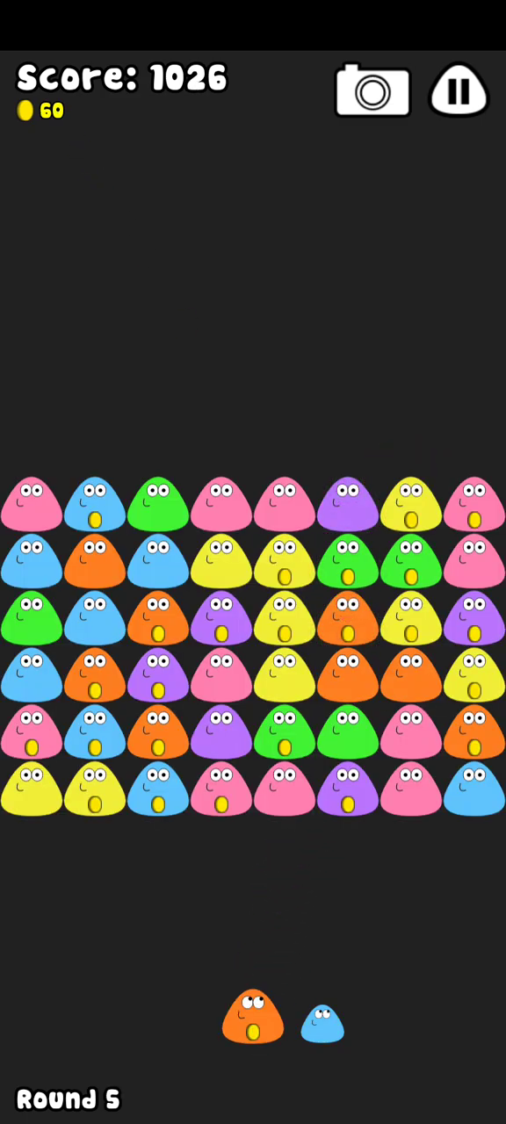
- Start Round 5 by popping the bottom-left yellows and blues and a pink cluster
left_click(221, 834)
left_click_drag(106, 456, 105, 456)
left_click(63, 795)
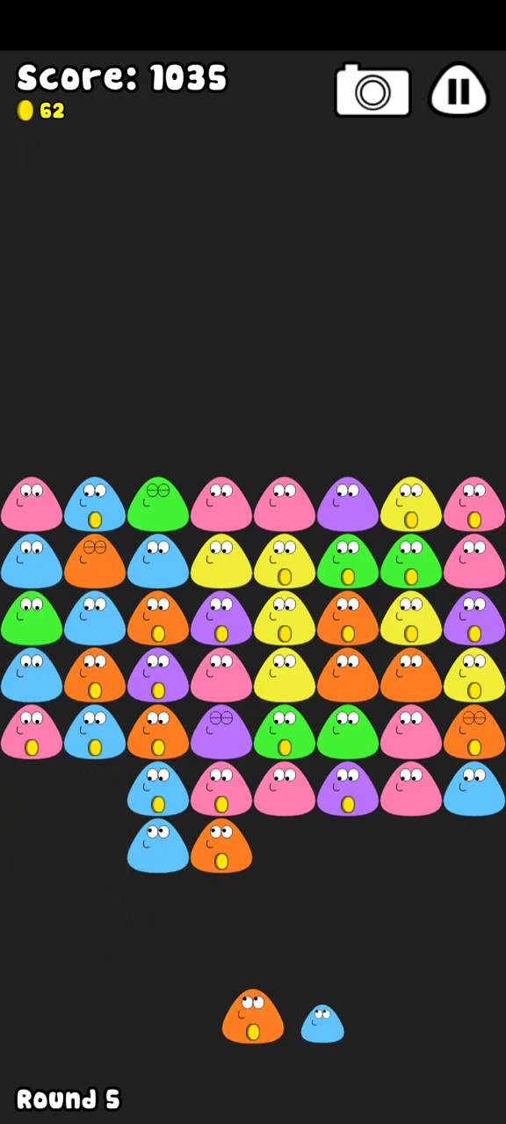
left_click(222, 904)
left_click_drag(52, 834, 53, 834)
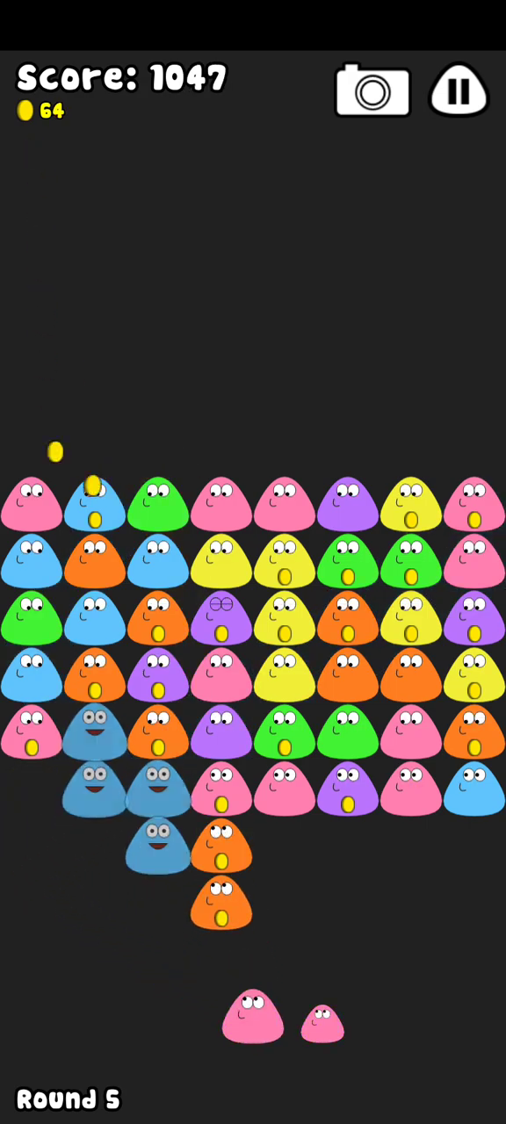
left_click_drag(439, 878, 422, 860)
left_click(439, 931)
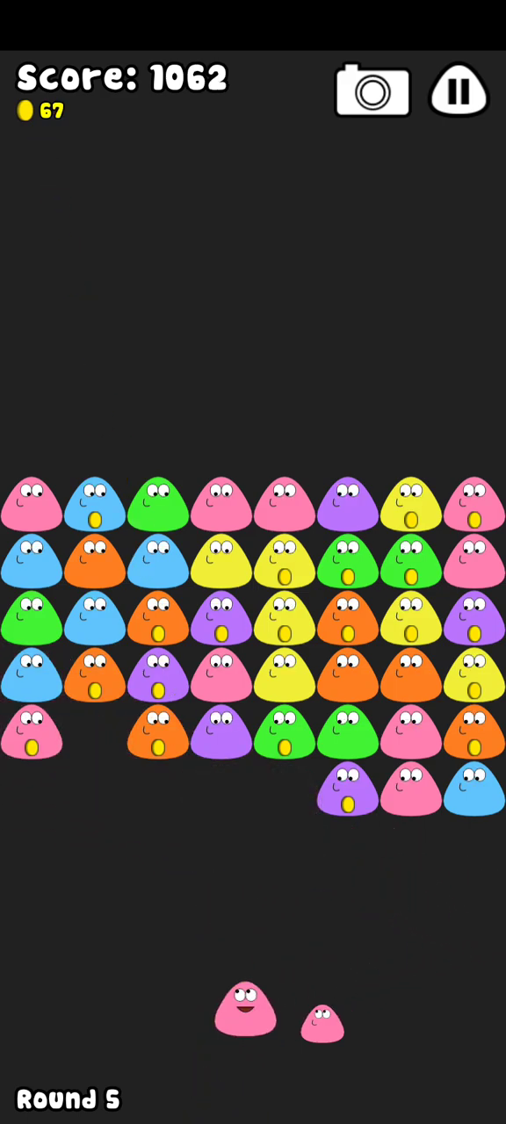
- Pop the left pinks, the right pink pair, the row-five greens and the purple column
left_click(126, 889)
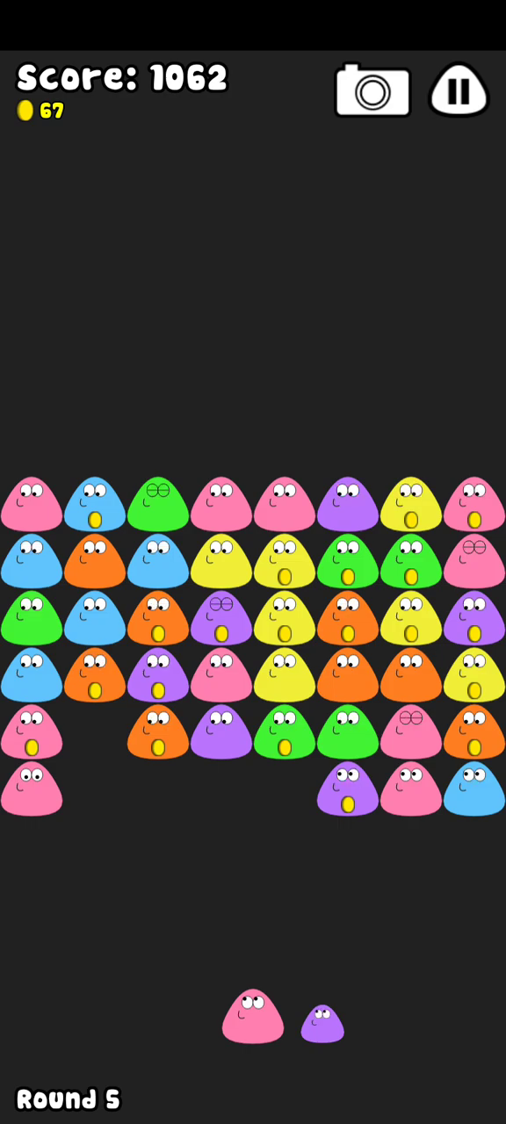
left_click(97, 790)
left_click(222, 790)
left_click(409, 794)
left_click(316, 738)
left_click(222, 834)
left_click(221, 742)
- Pop the left blue cluster and the pink column, placing green, purple and orange pous
left_click(79, 764)
left_click(35, 764)
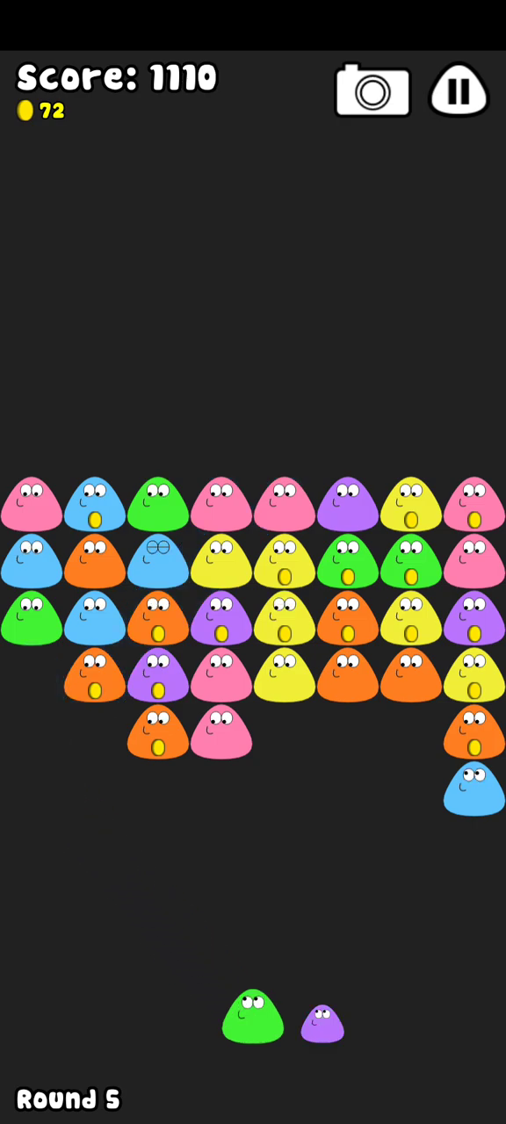
left_click(123, 843)
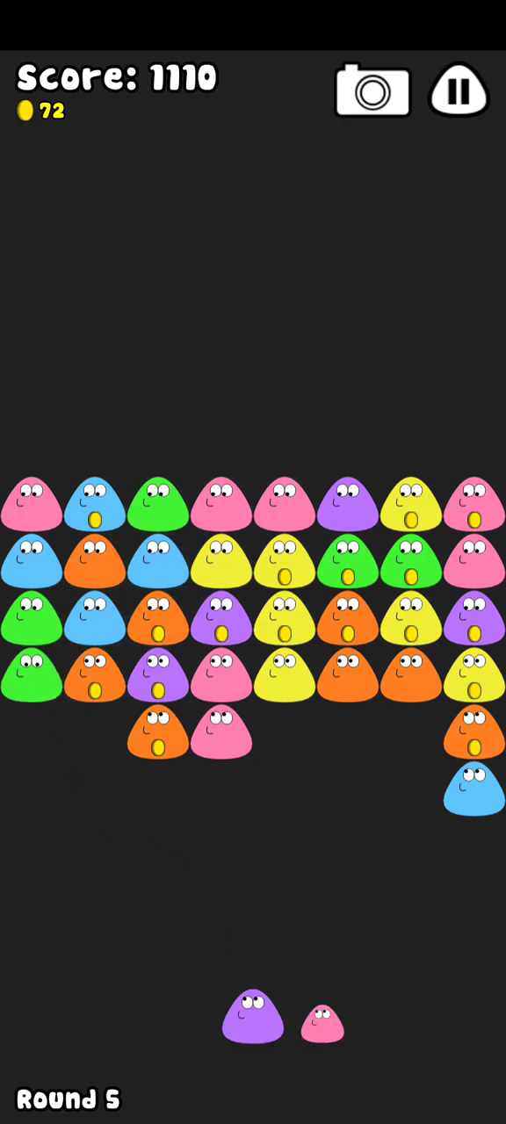
left_click(456, 843)
left_click(221, 746)
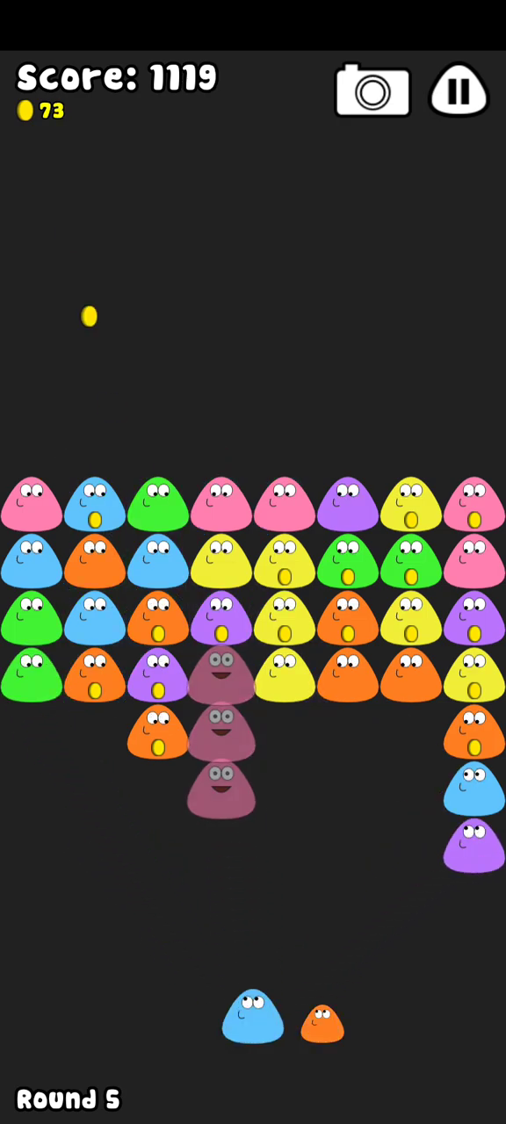
left_click(386, 861)
left_click(53, 878)
- Pop the purple pair, the right yellow cluster and the upper yellows, reaching 1167 points
left_click(158, 746)
left_click(384, 864)
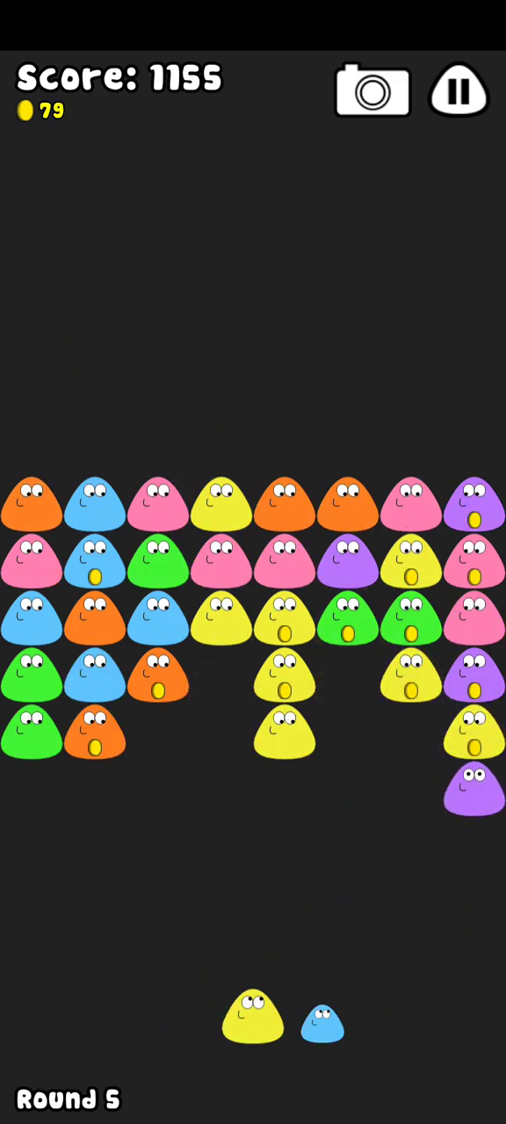
left_click(333, 856)
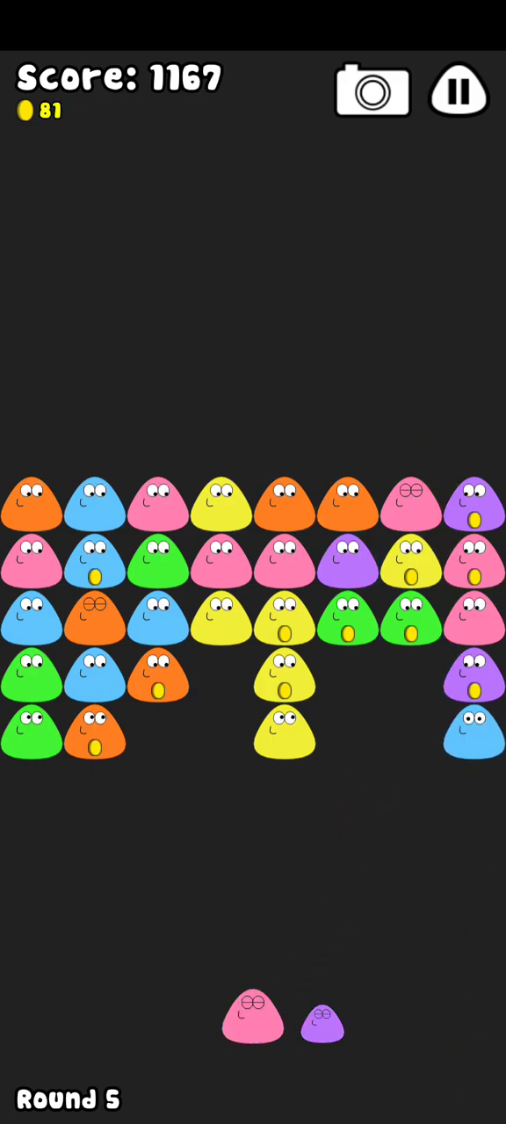
left_click(404, 808)
left_click_drag(439, 571, 387, 728)
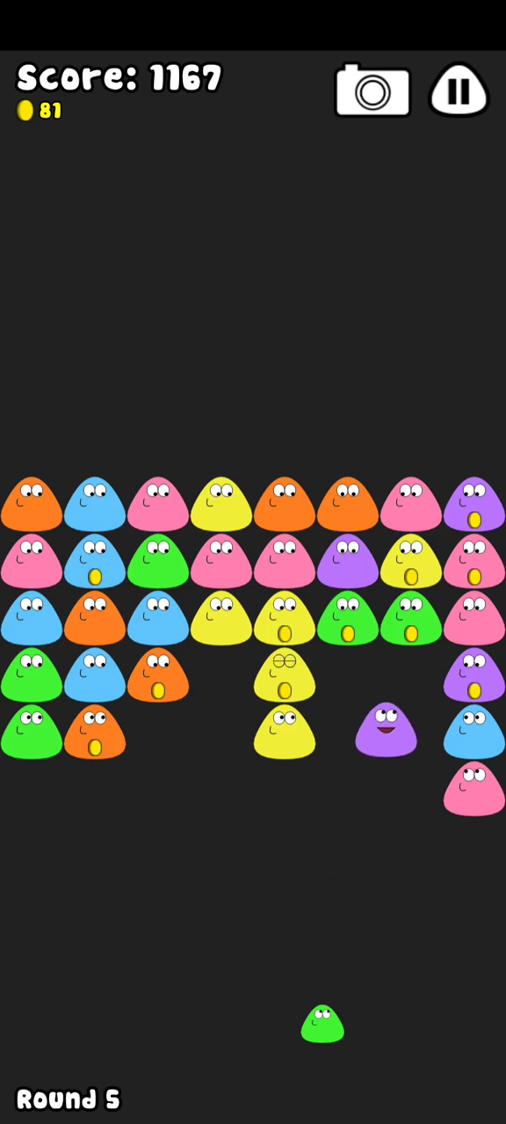
mouse_move(395, 614)
left_mouse_down()
mouse_move(421, 570)
mouse_move(412, 597)
left_mouse_up()
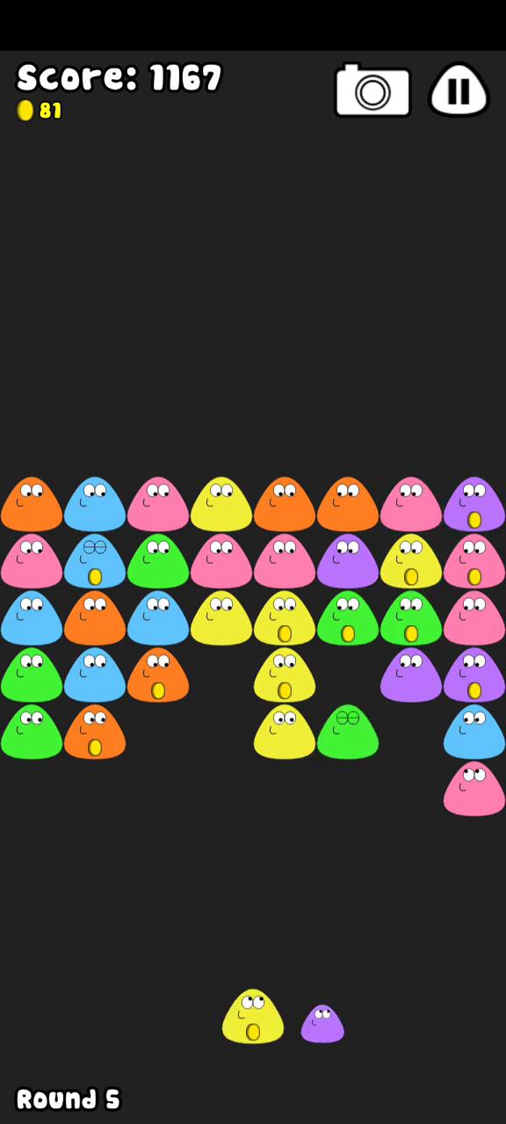
left_click(254, 702)
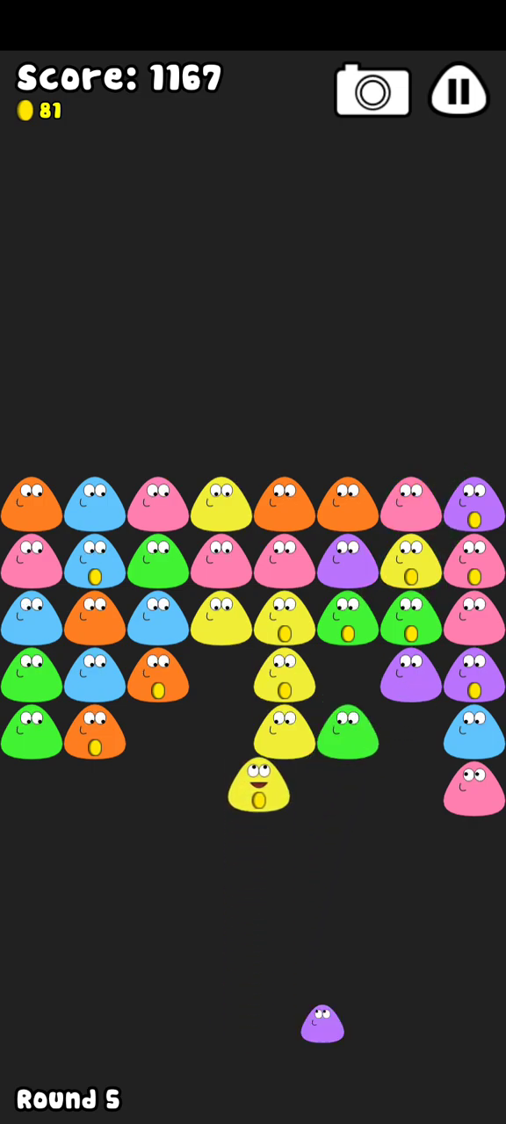